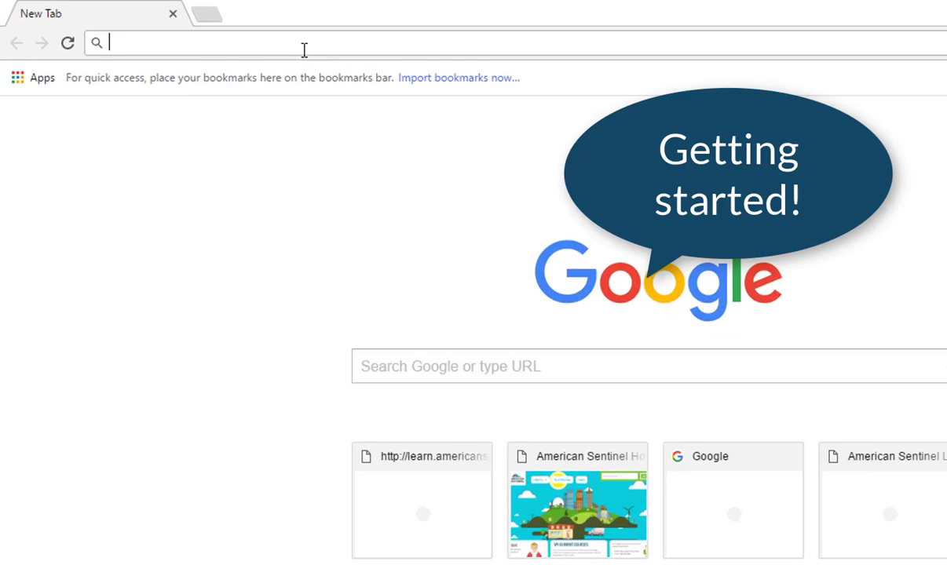
Step: Go to americansentinel.portfolium.com in Chrome to load the login page
text(american)
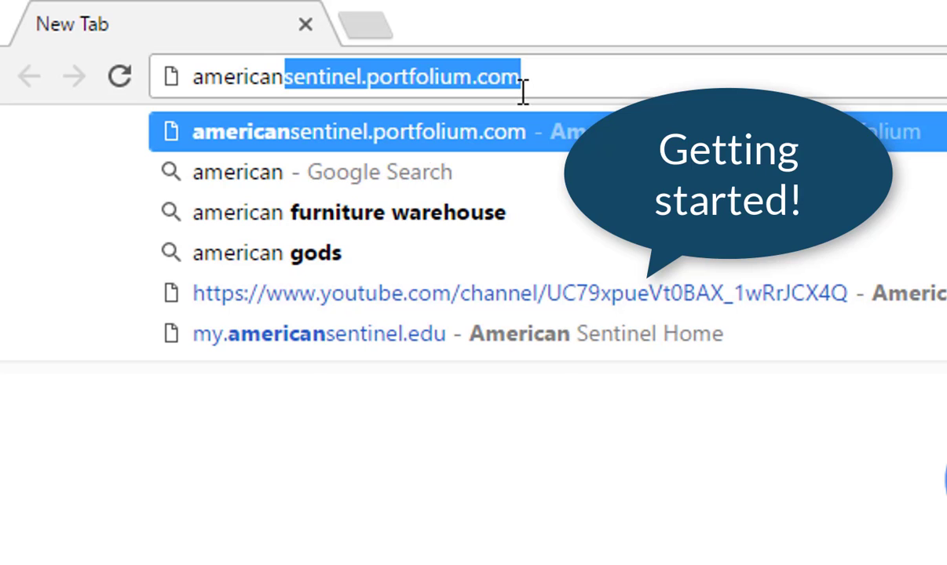
text(sentinel.po)
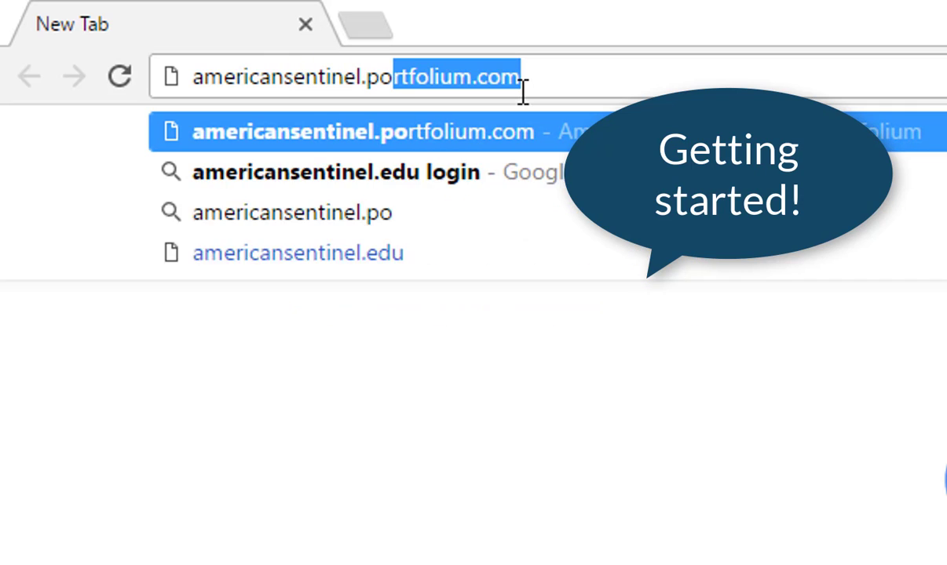
text(rtfolium.com)
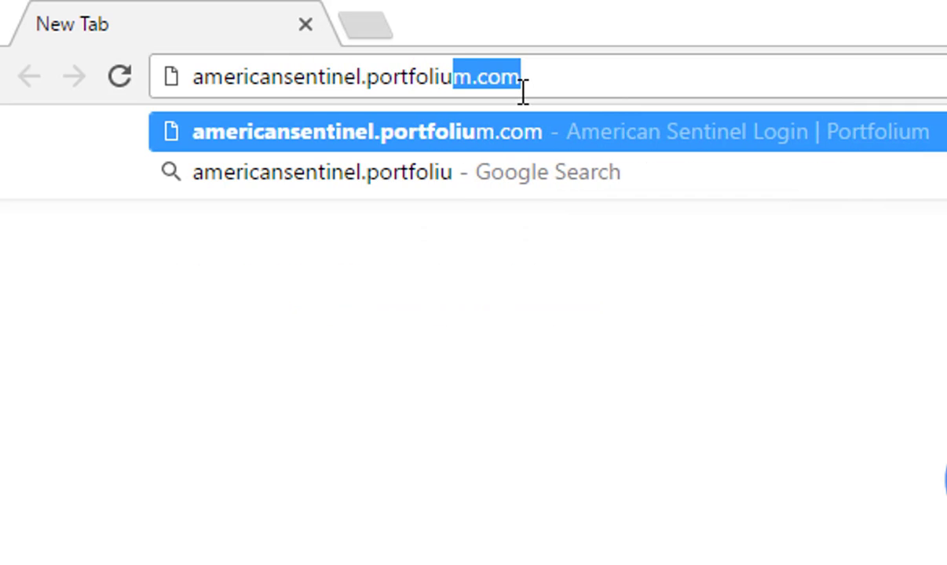
key(Return)
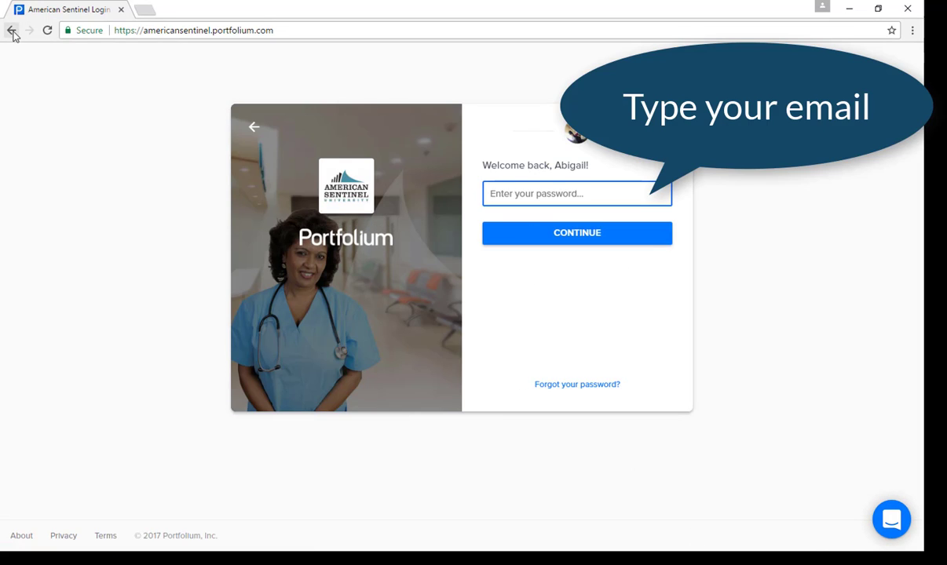
Step: Start a new account with the user's email address, skipping the existing-account suggestion
click(11, 30)
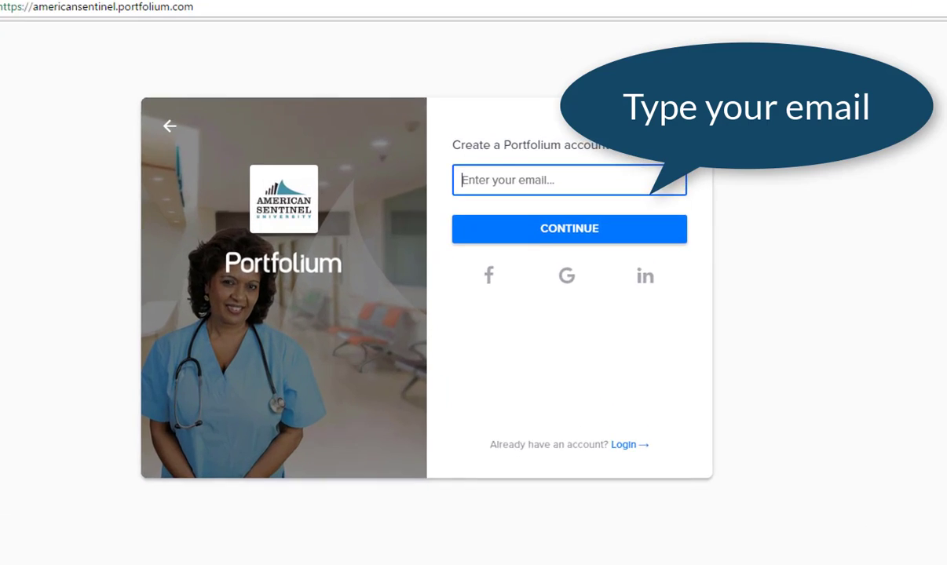
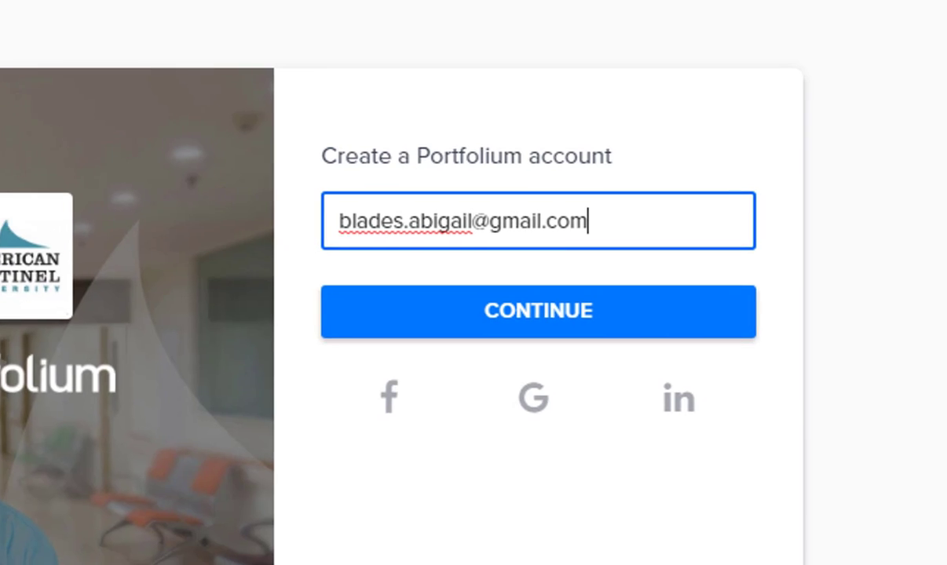
key(Return)
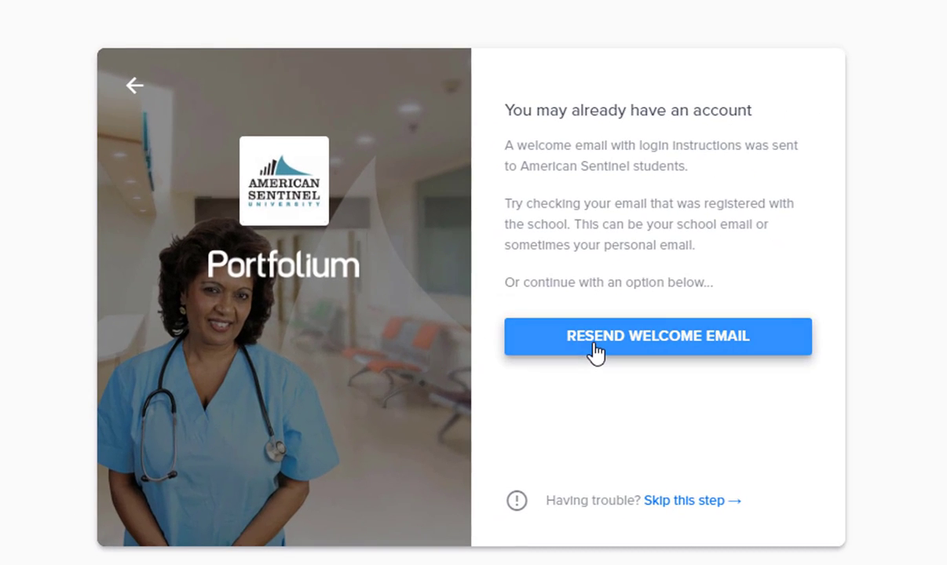
click(679, 502)
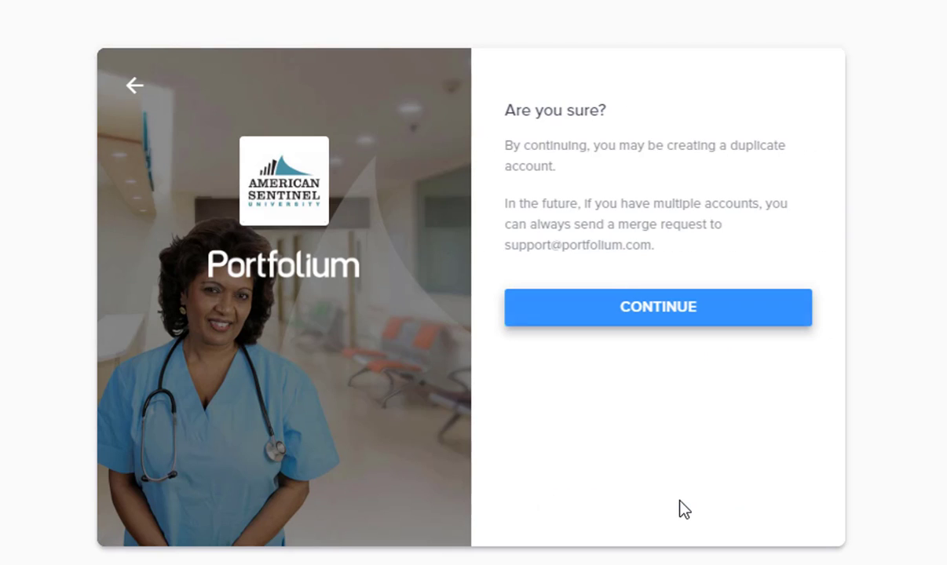
click(636, 315)
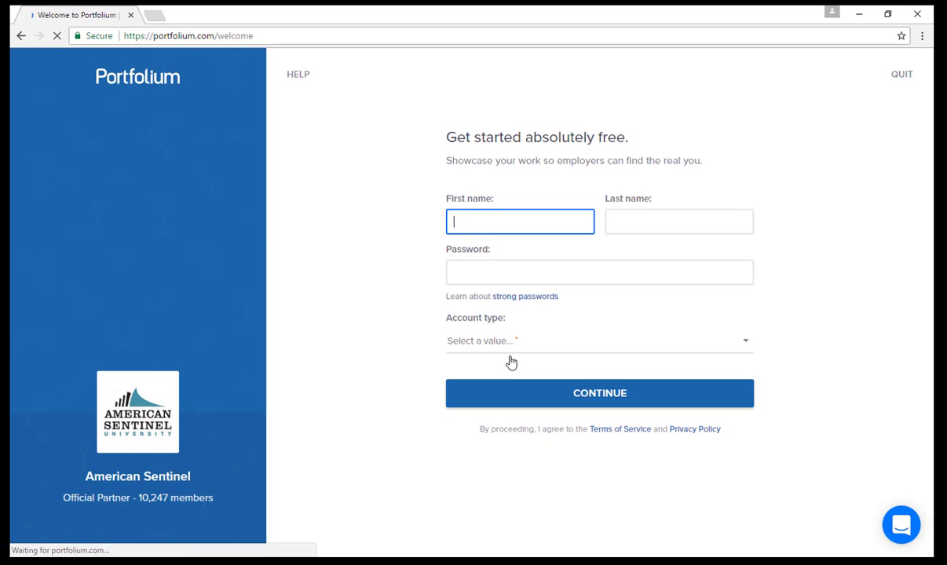
Step: Enter the user's first and last name, a password, and Graduate Student account type, then submit
key(Tab)
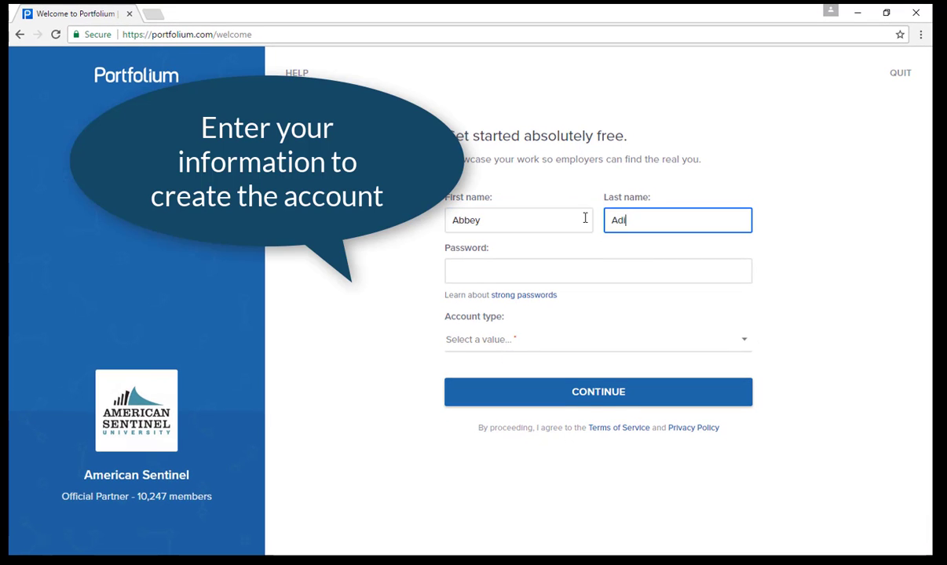
click(486, 274)
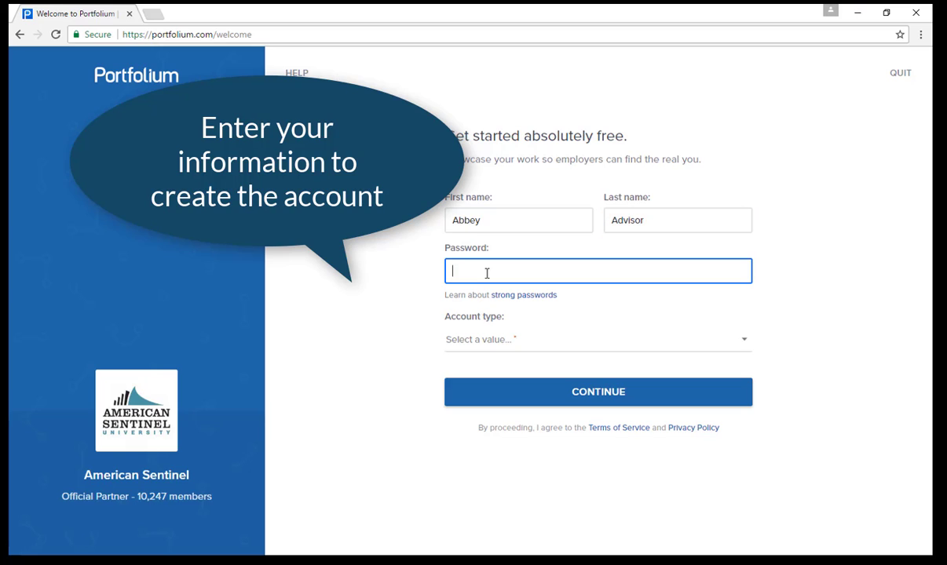
text(•••••••••••)
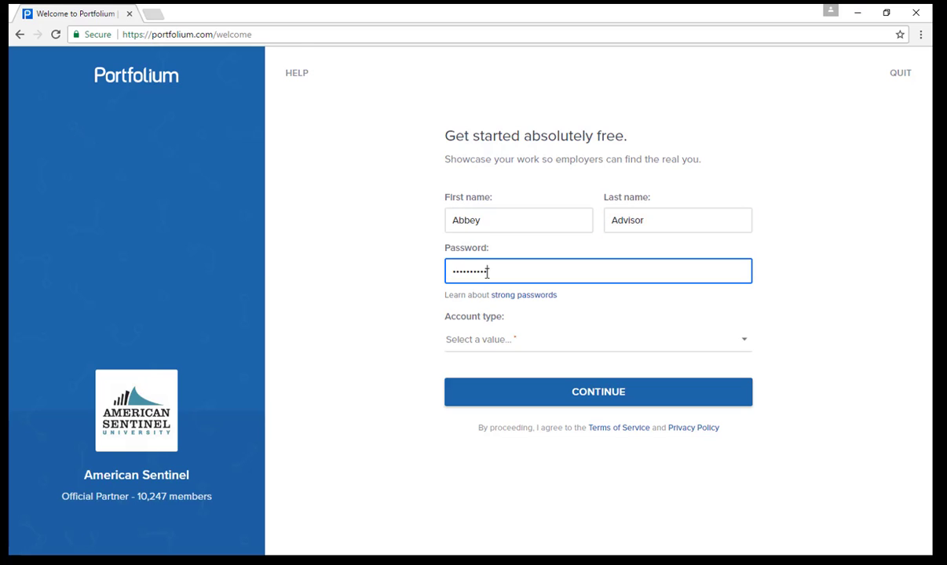
click(532, 353)
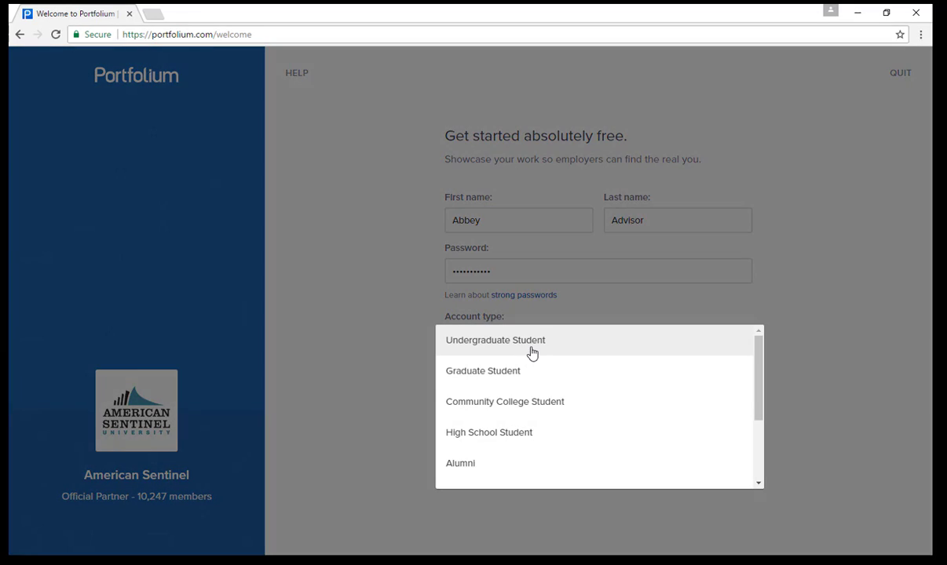
click(513, 367)
click(552, 404)
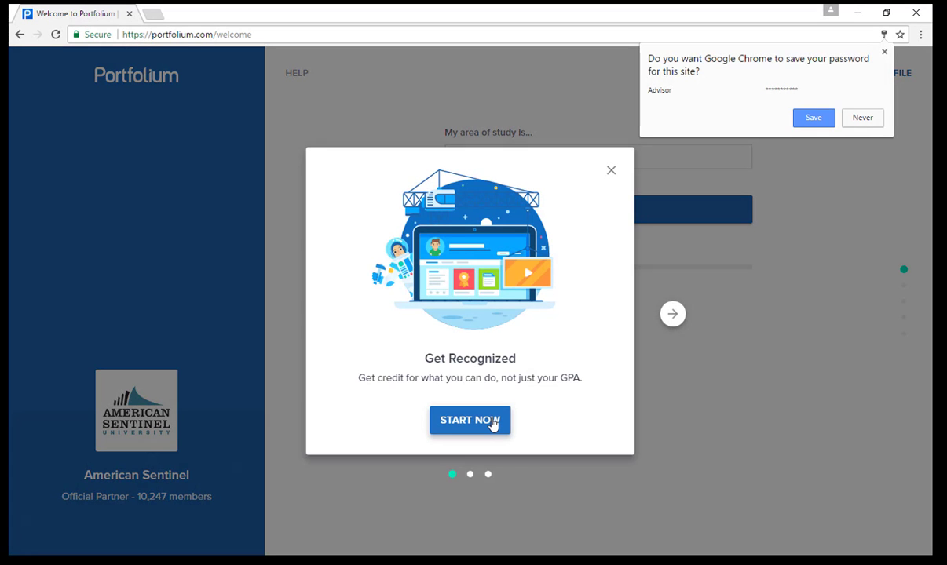
Step: Decline Chrome's password save and close the Get Recognized welcome pop-up
click(861, 118)
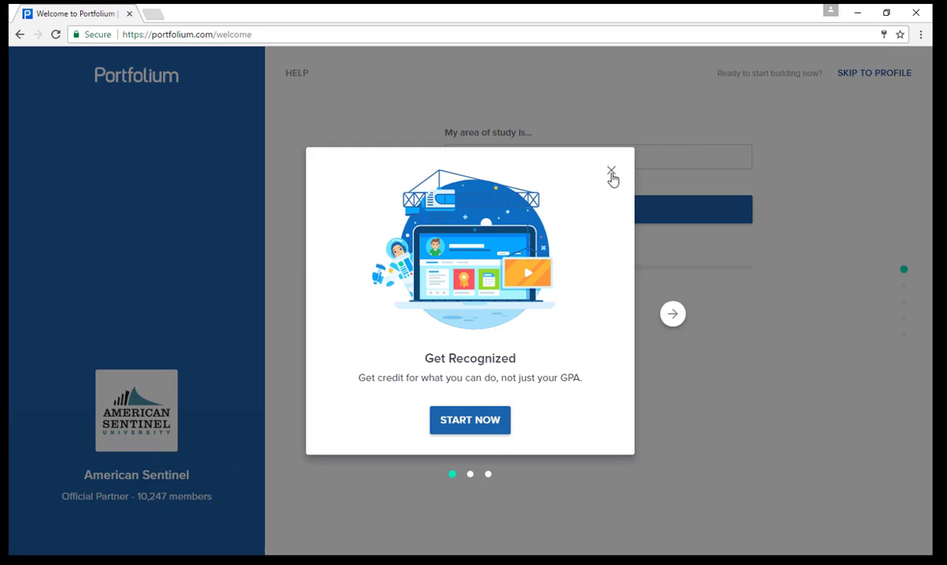
click(614, 171)
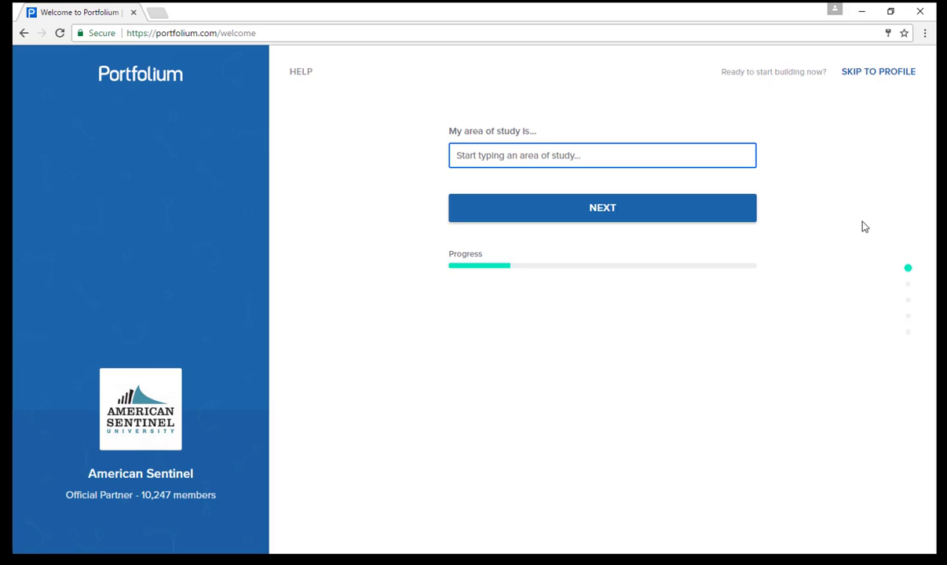
Step: Set the area of study to Business and the graduation year to 2017
text(Business)
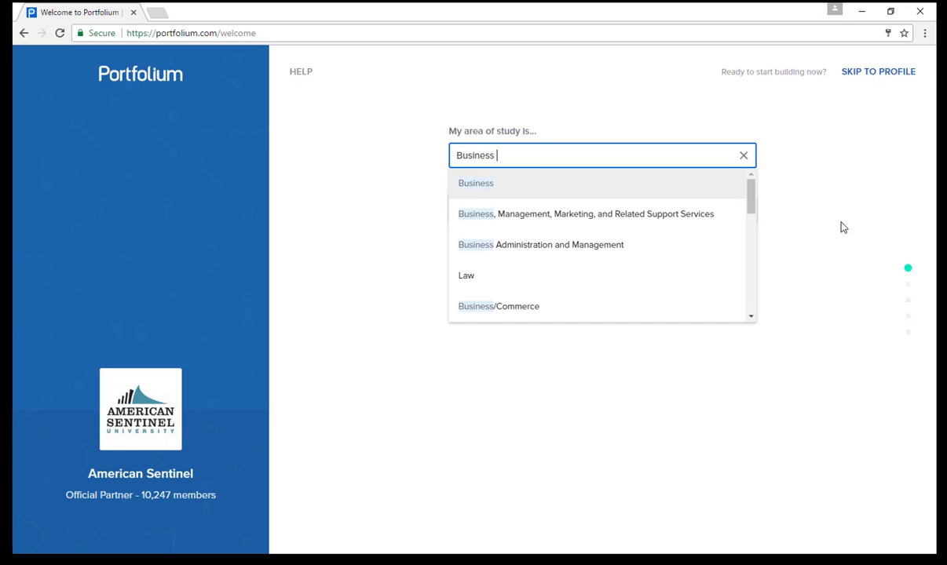
click(551, 187)
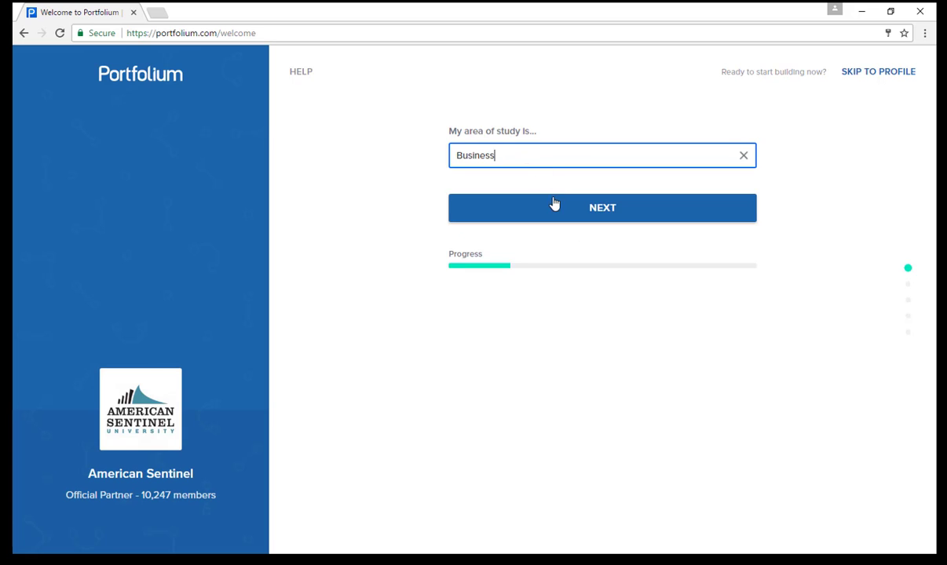
click(553, 204)
click(497, 166)
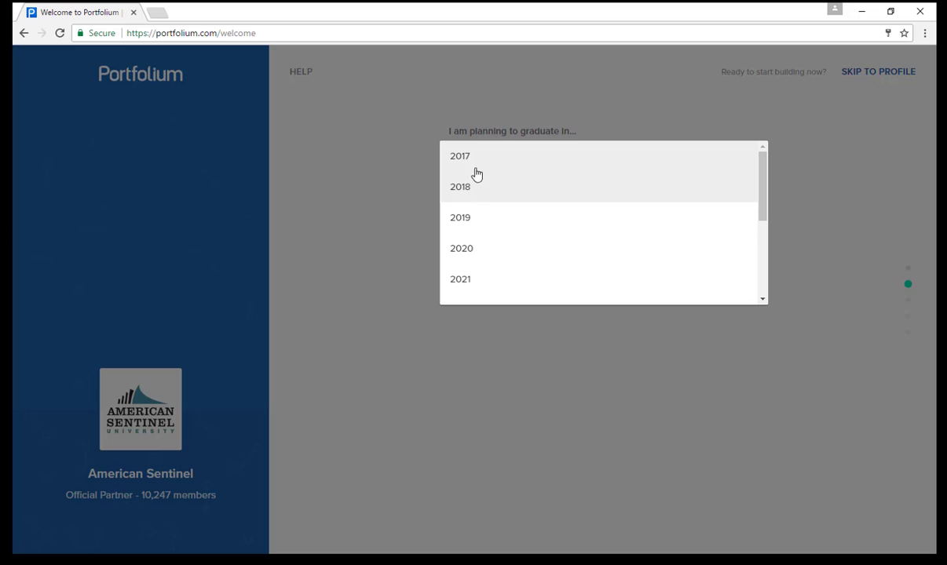
click(475, 166)
click(551, 212)
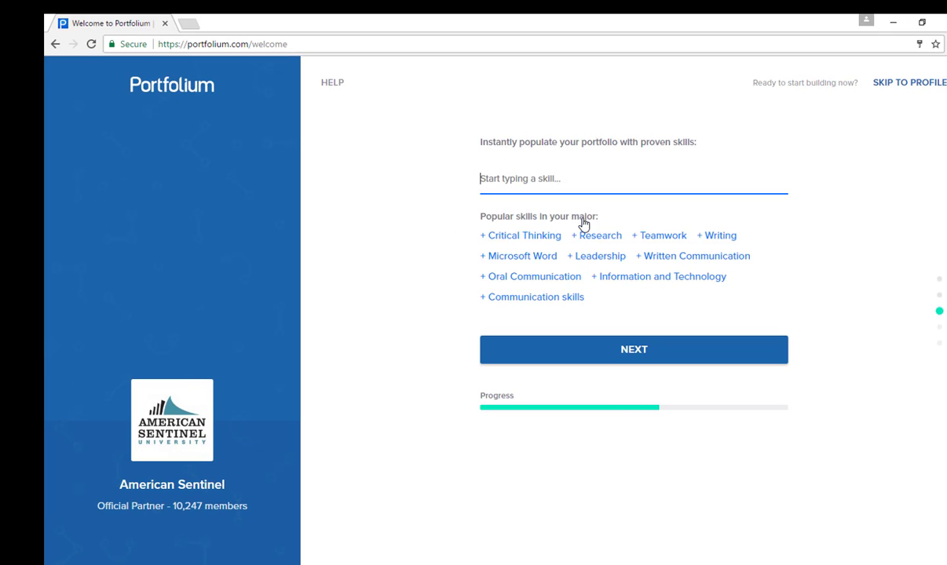
Step: Add skills Written Communication, Critical Thinking, Microsoft Word and Information and Technology, skipping classmates
click(671, 265)
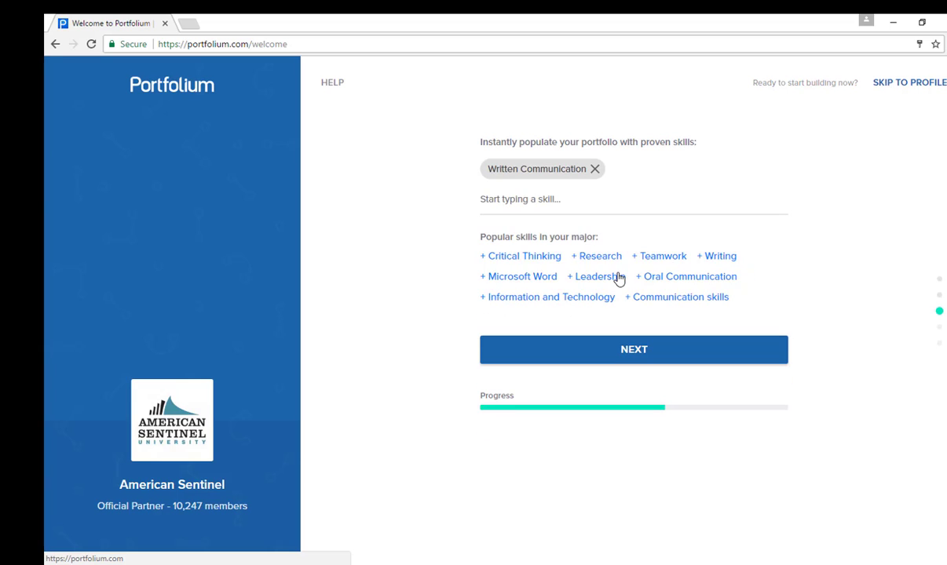
click(526, 259)
click(654, 258)
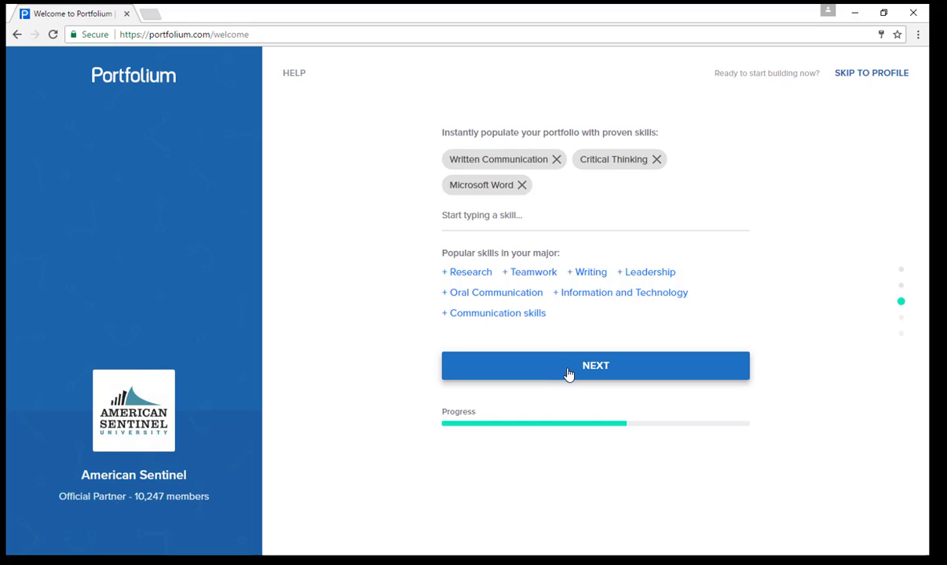
click(599, 294)
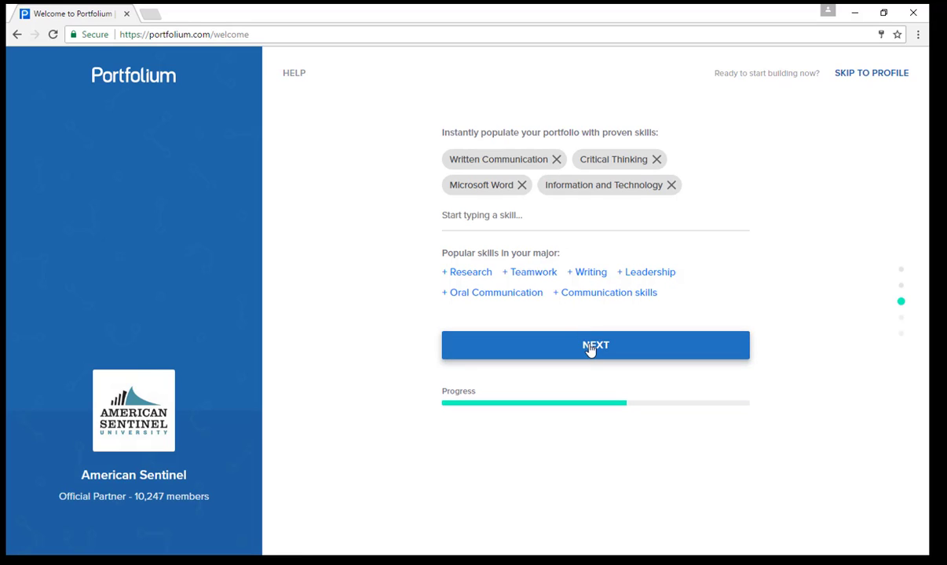
click(592, 351)
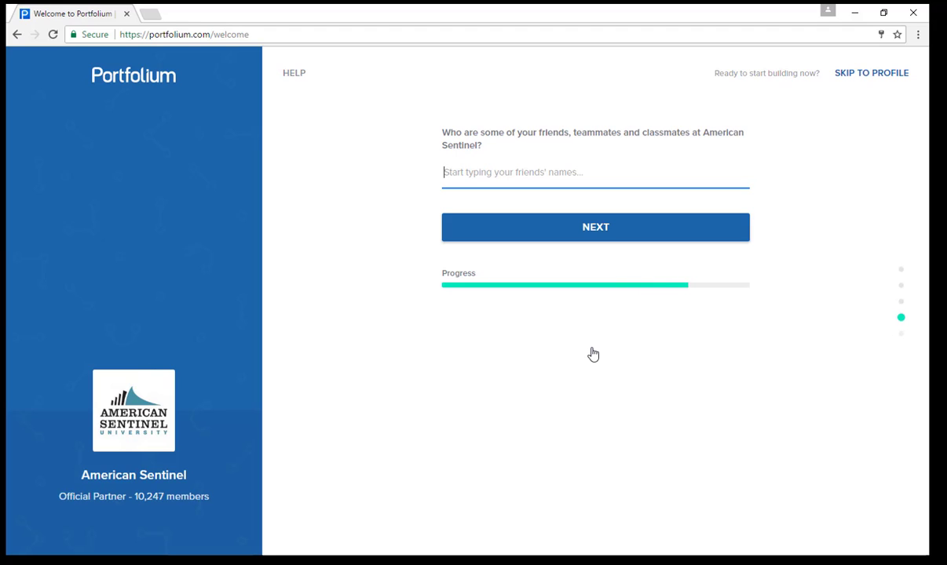
click(562, 239)
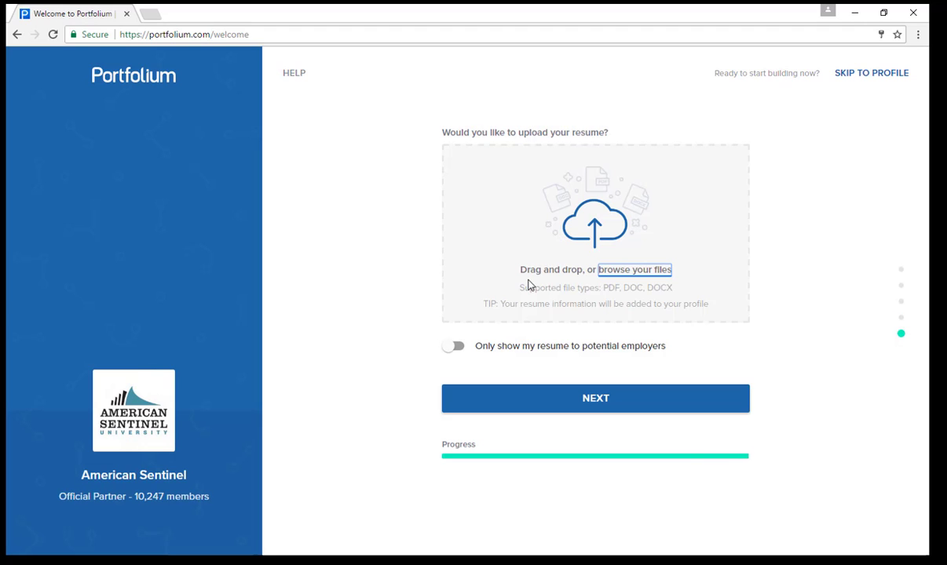
Step: Cancel the resume upload without choosing a file and finish onboarding to reach the profile
click(632, 270)
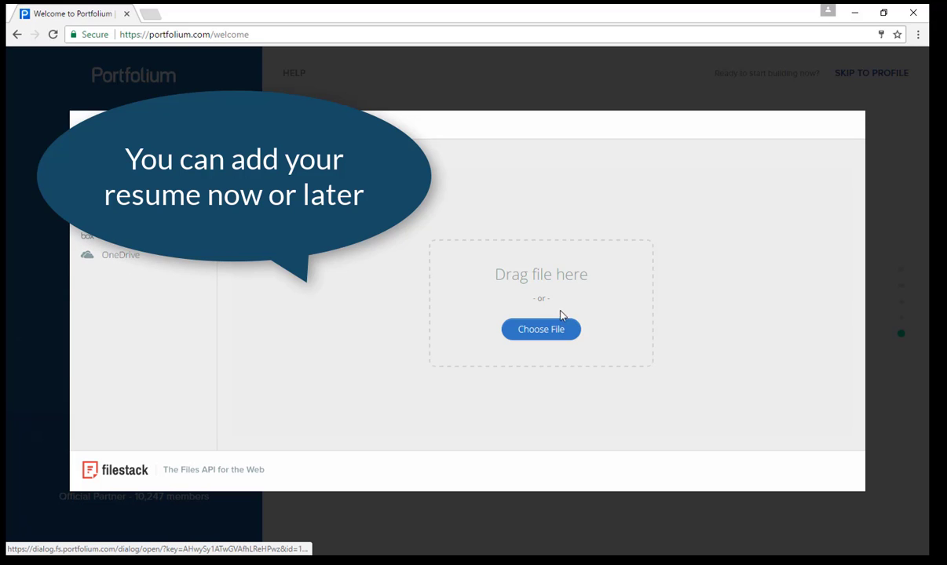
click(574, 333)
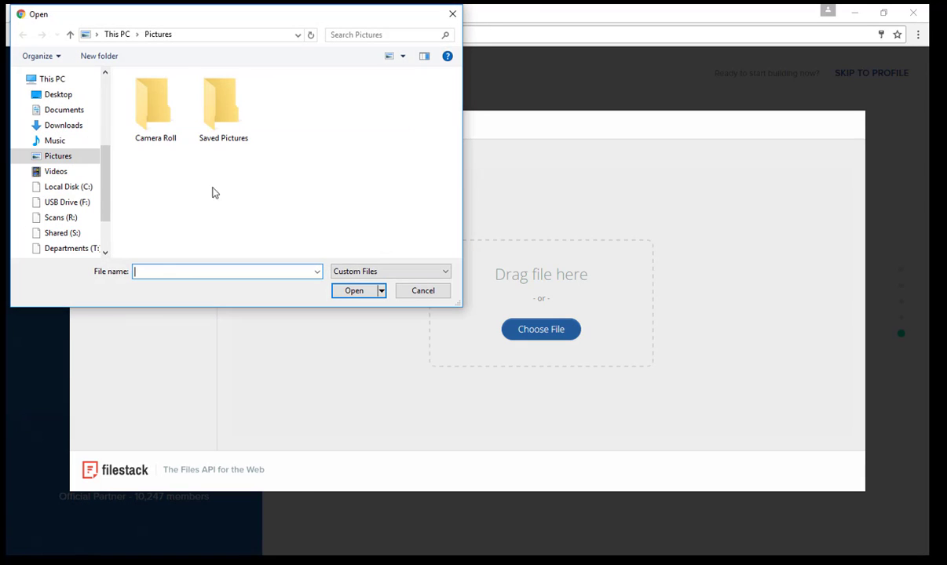
click(65, 110)
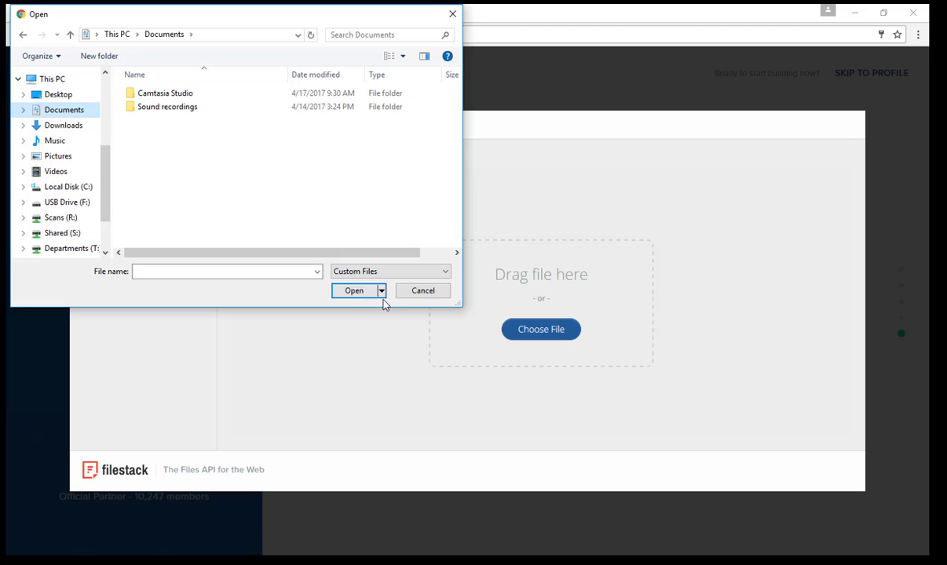
click(452, 13)
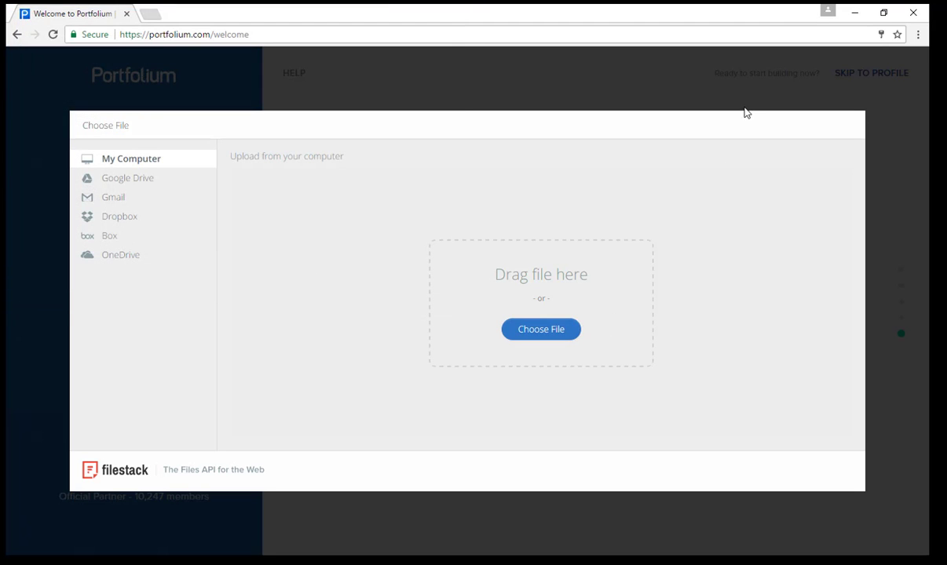
click(702, 102)
click(604, 402)
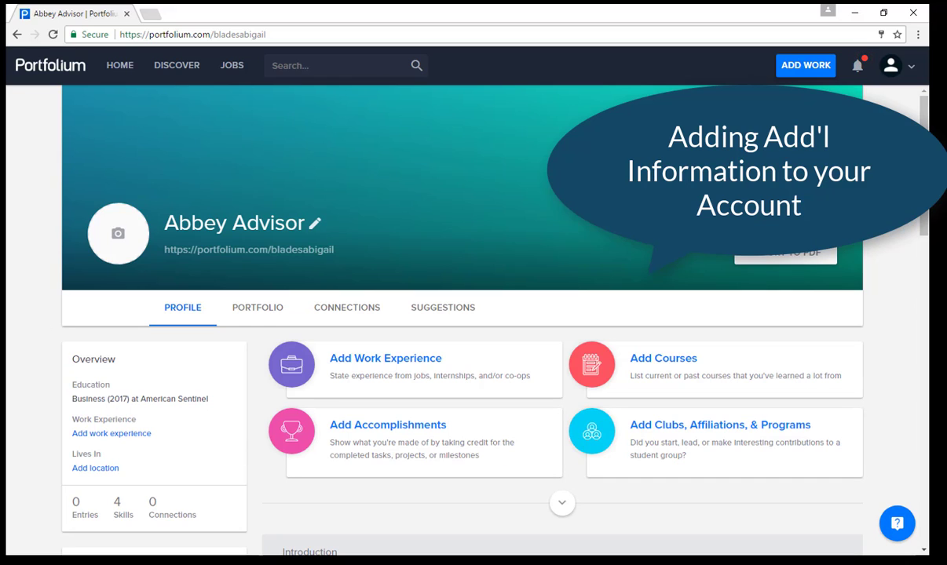
Step: Upload the AMSEN Logo picture as the profile's cover image and save it
click(128, 257)
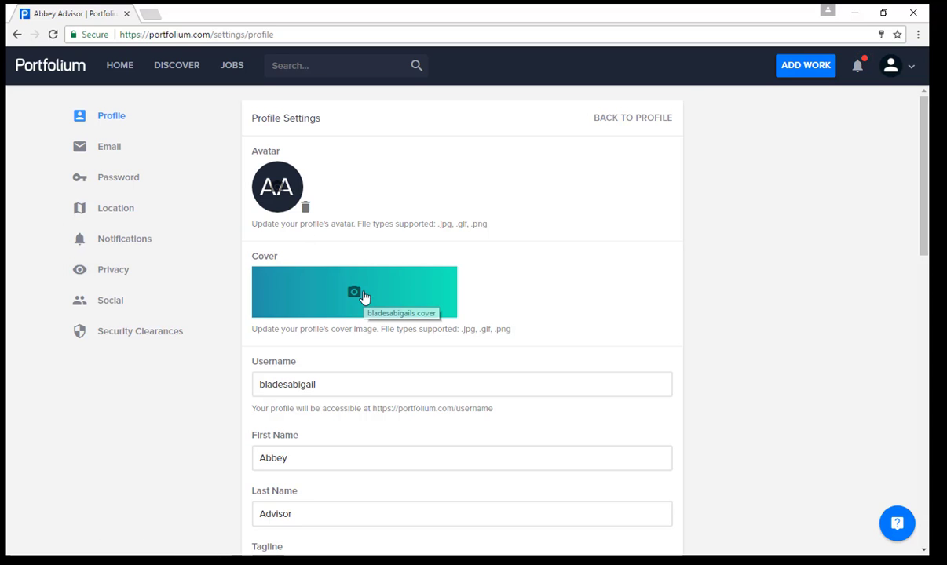
click(354, 293)
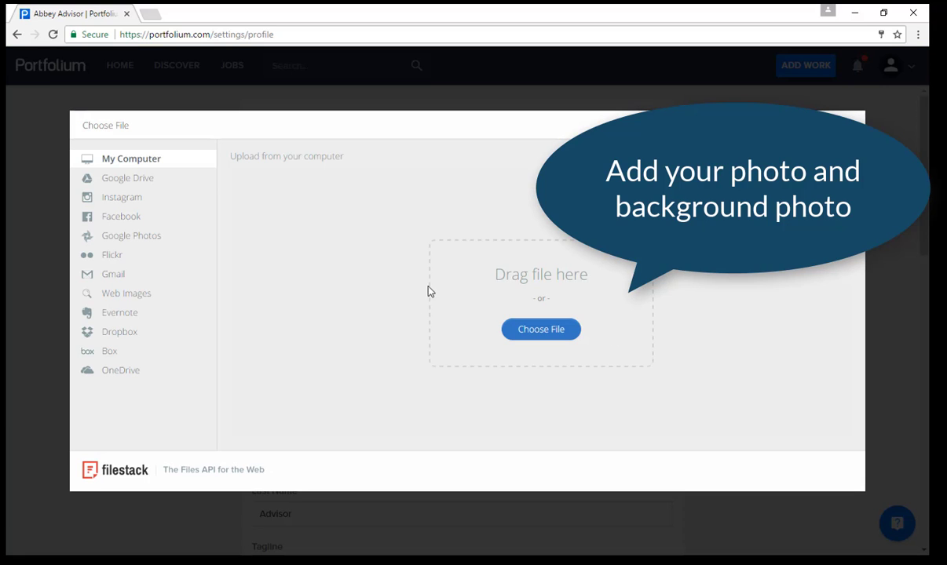
click(570, 331)
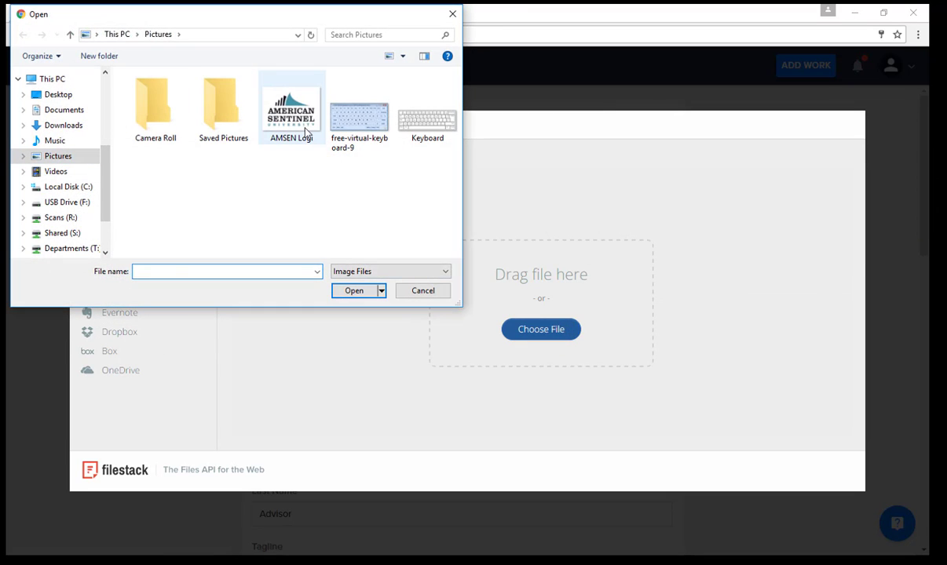
click(293, 126)
click(354, 291)
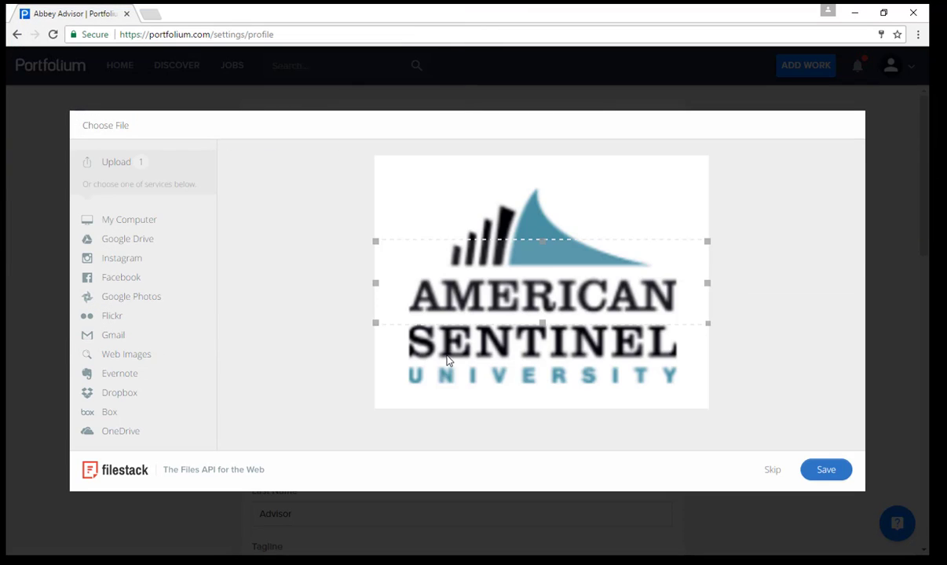
click(827, 481)
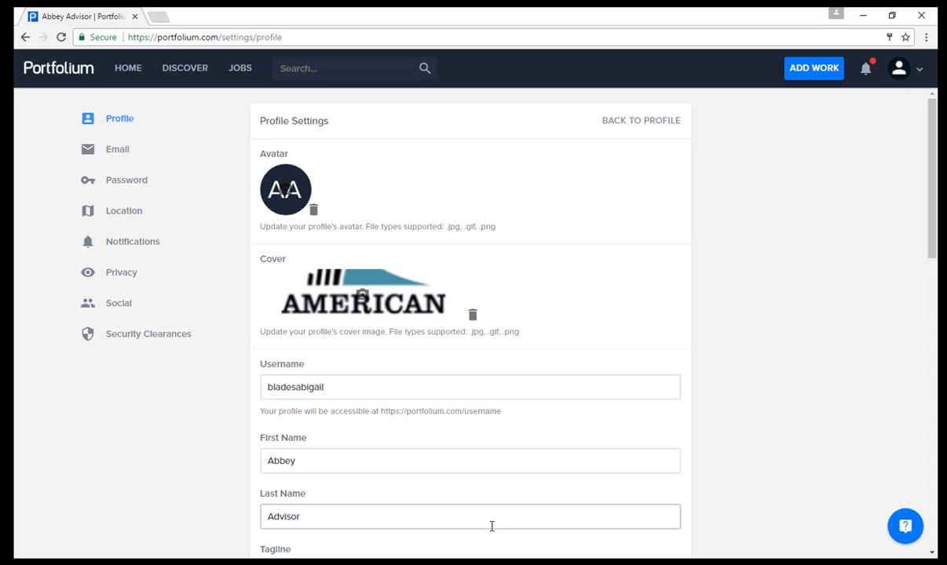
Step: Look over the profile settings, then view the Email and Password settings pages
scroll(339, 406, down, 5)
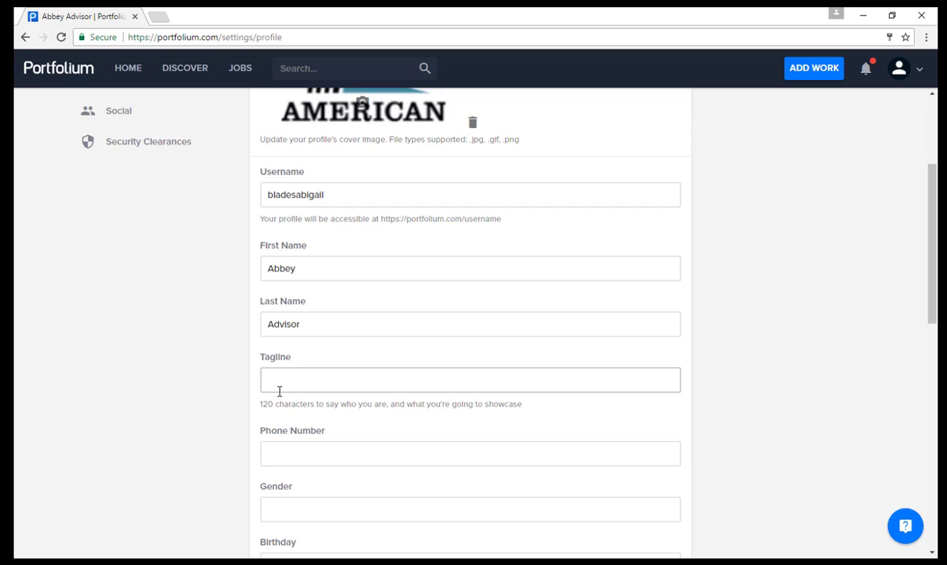
scroll(279, 391, down, 2)
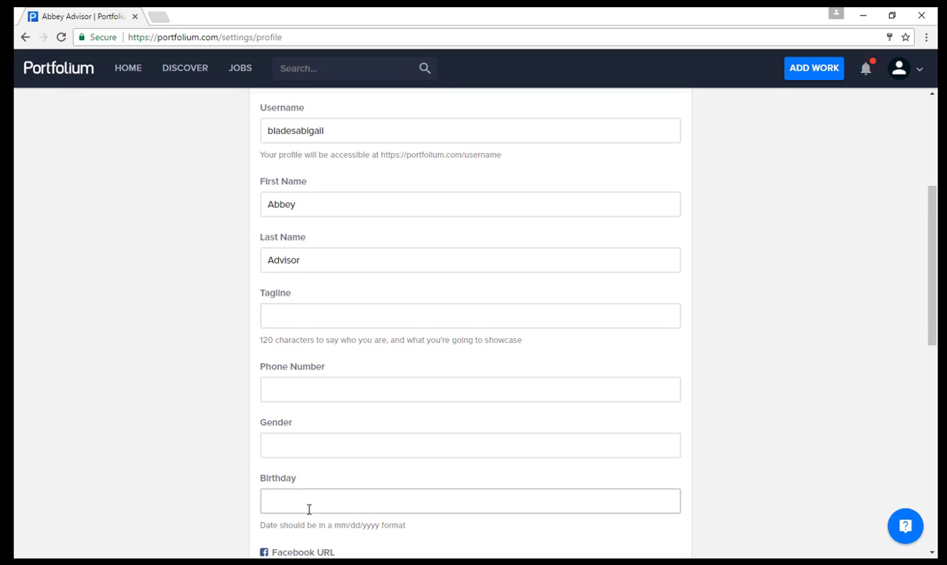
scroll(448, 341, up, 4)
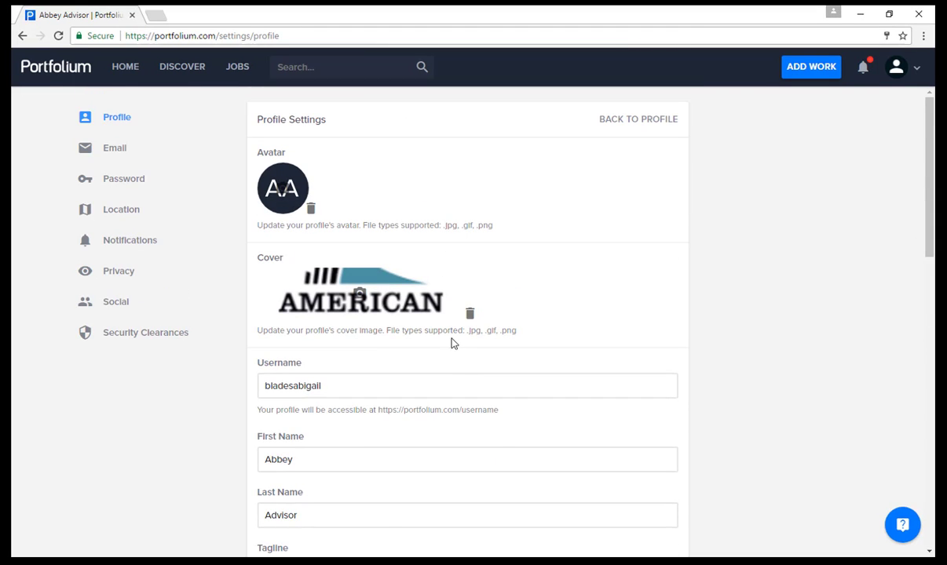
click(124, 160)
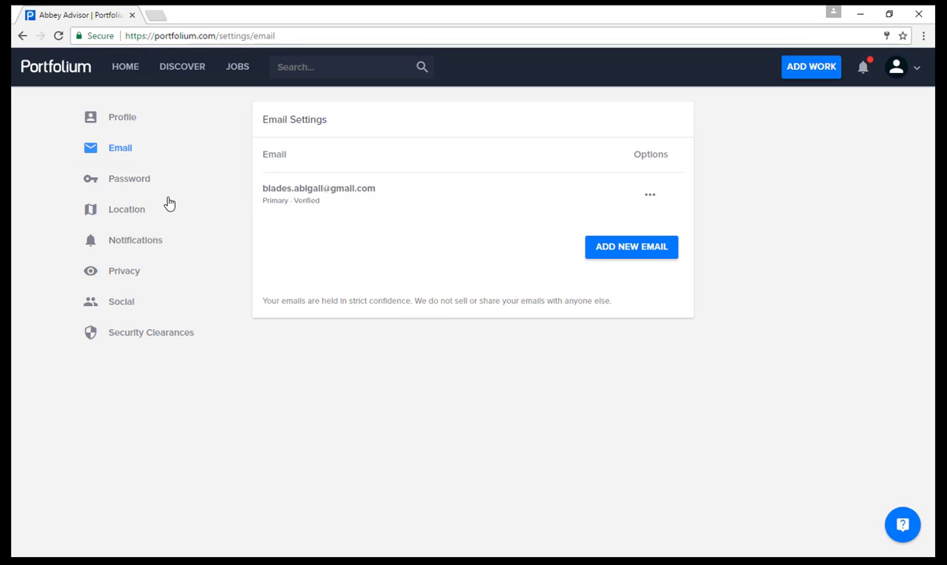
click(128, 185)
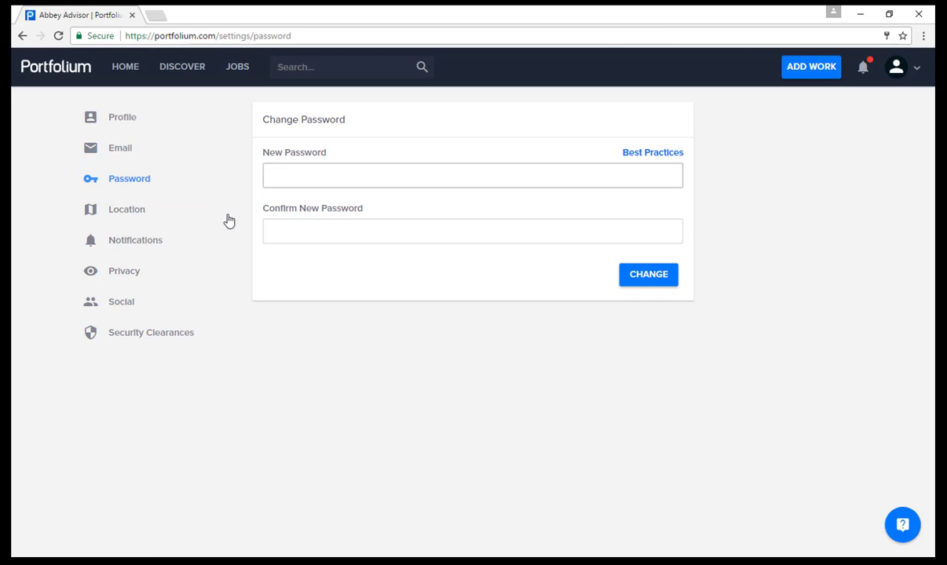
Step: After viewing Location settings, turn off comment and message email notifications, then go to Privacy
click(127, 212)
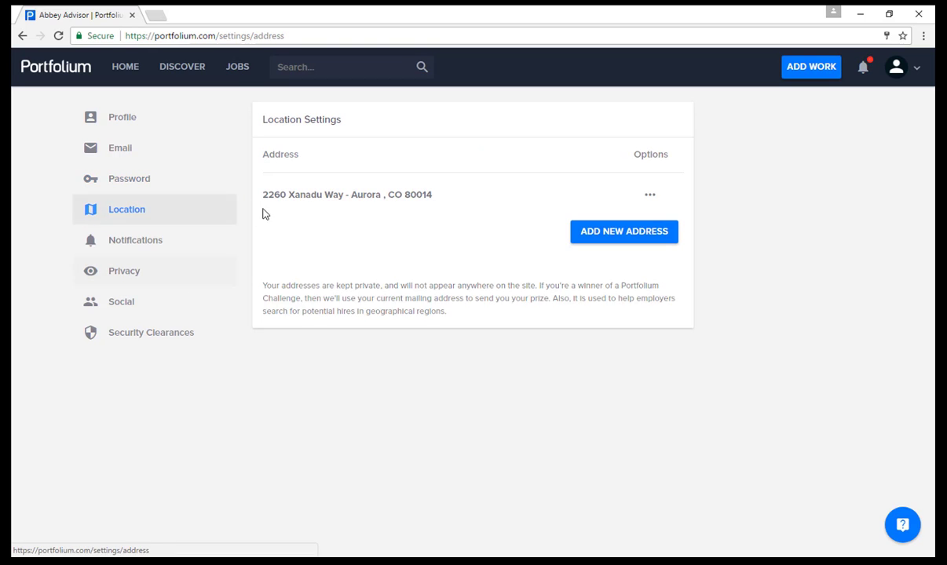
click(141, 240)
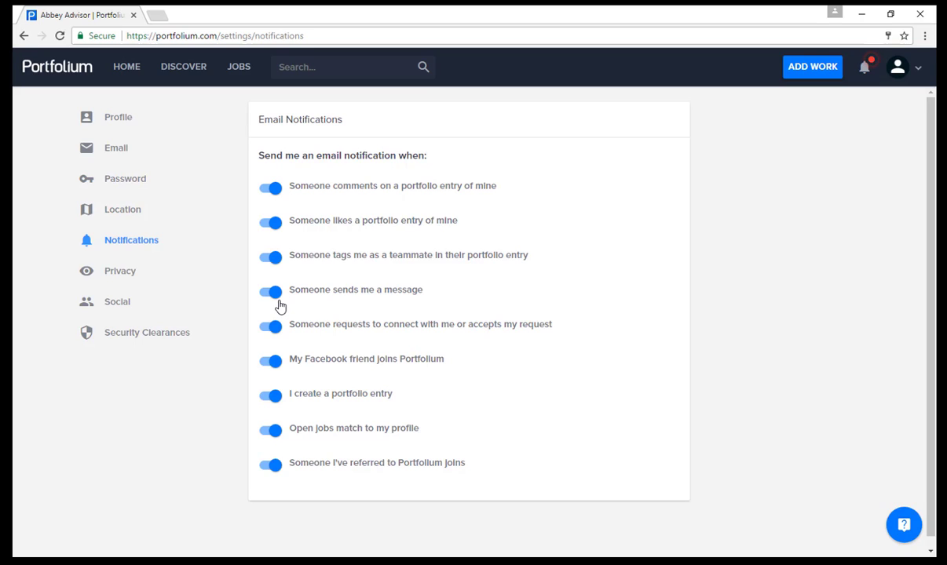
click(275, 188)
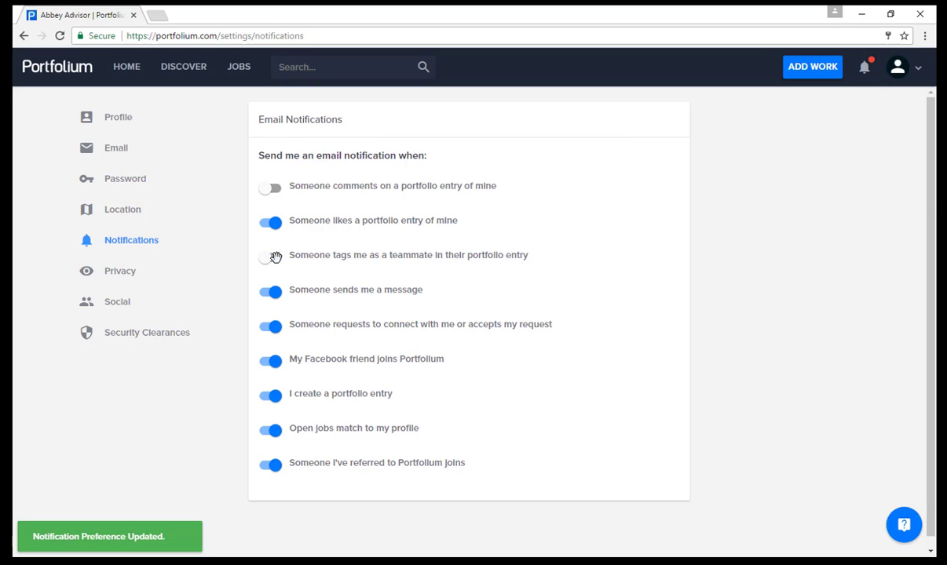
click(273, 291)
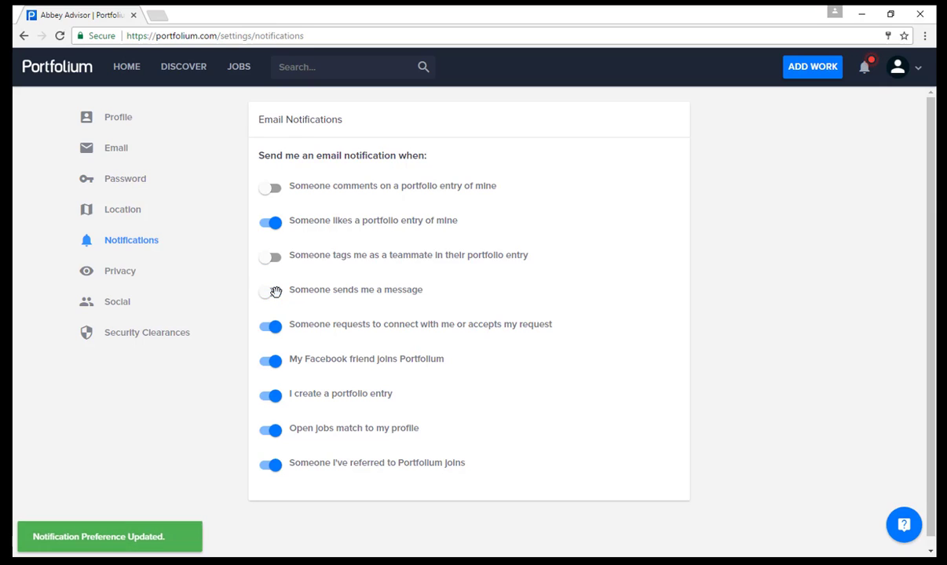
click(137, 275)
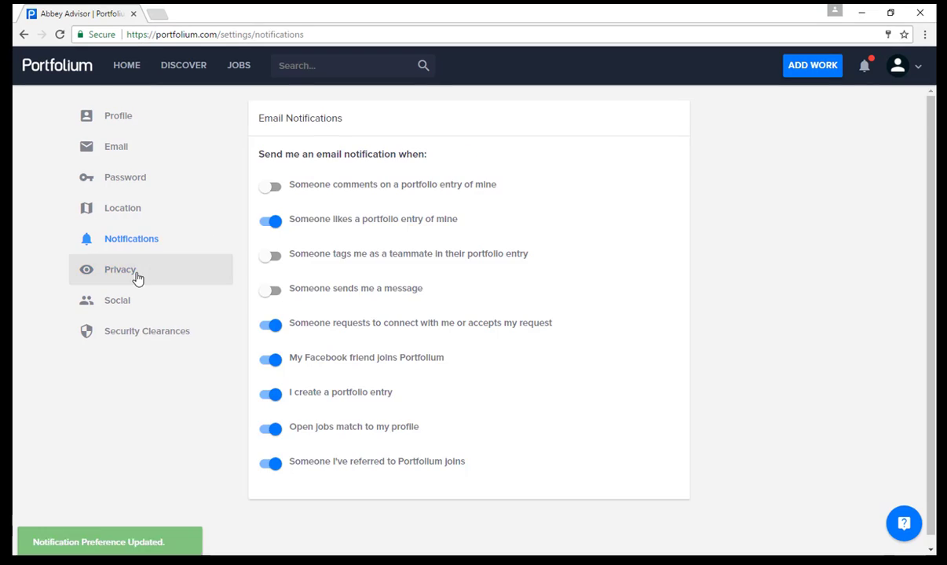
click(137, 276)
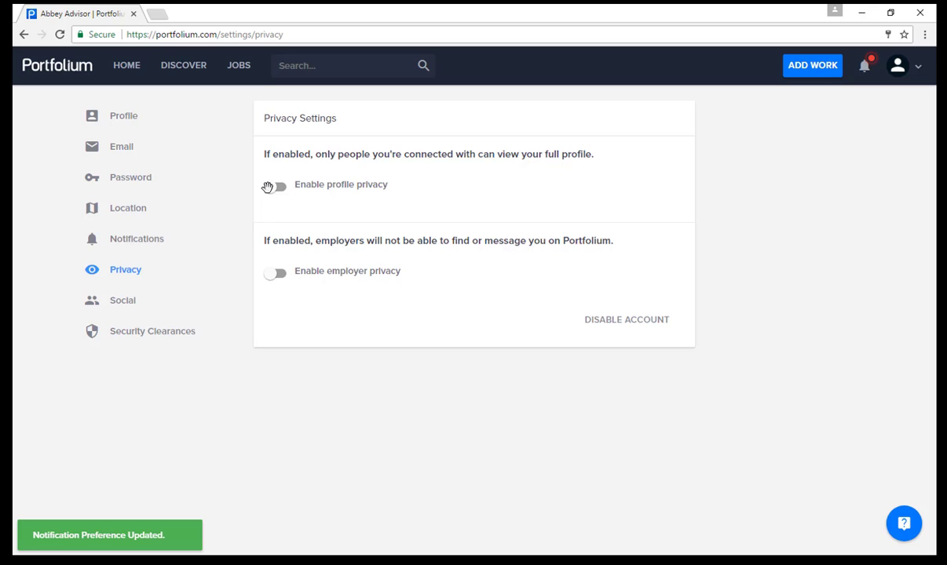
Step: Turn on profile and employer privacy, view Social and Security Clearances settings, then return home
click(274, 186)
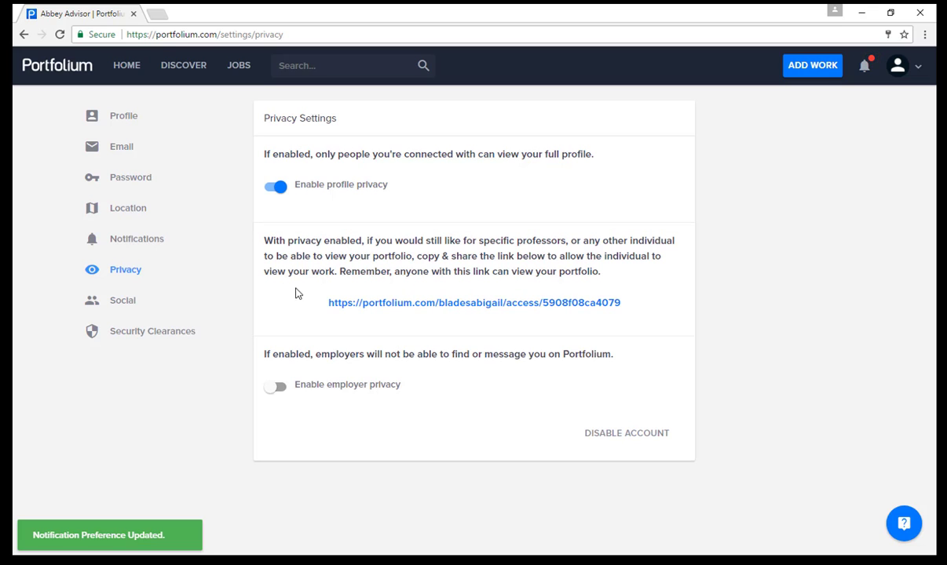
click(278, 386)
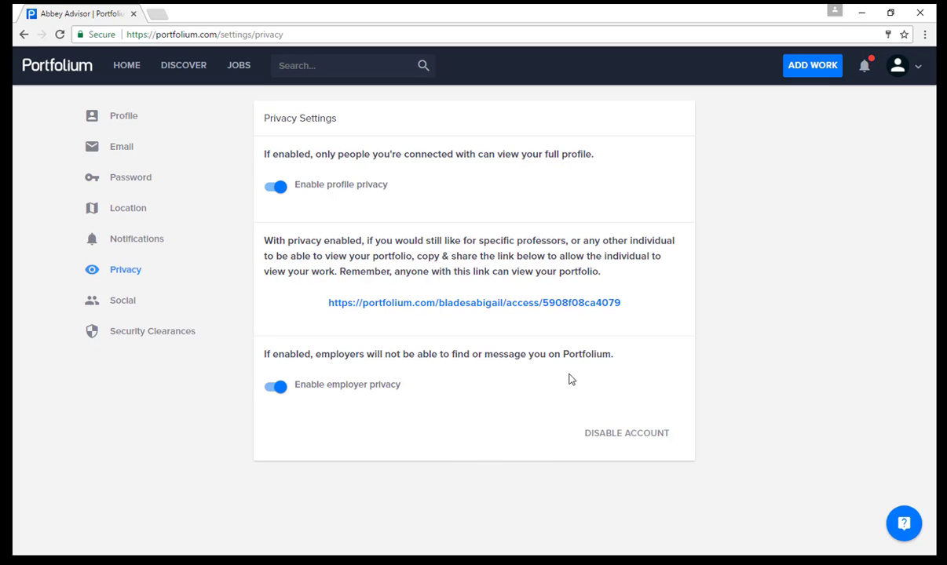
click(114, 306)
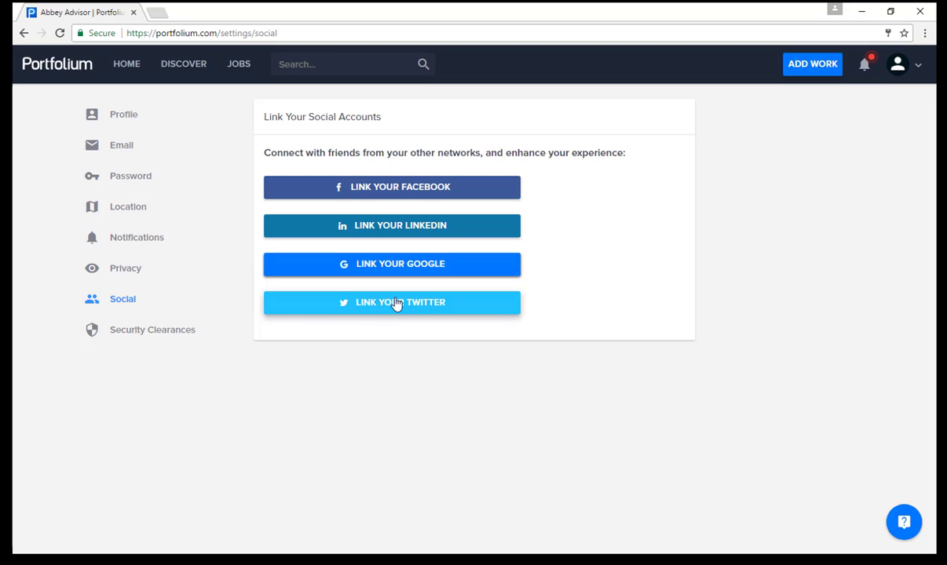
click(157, 340)
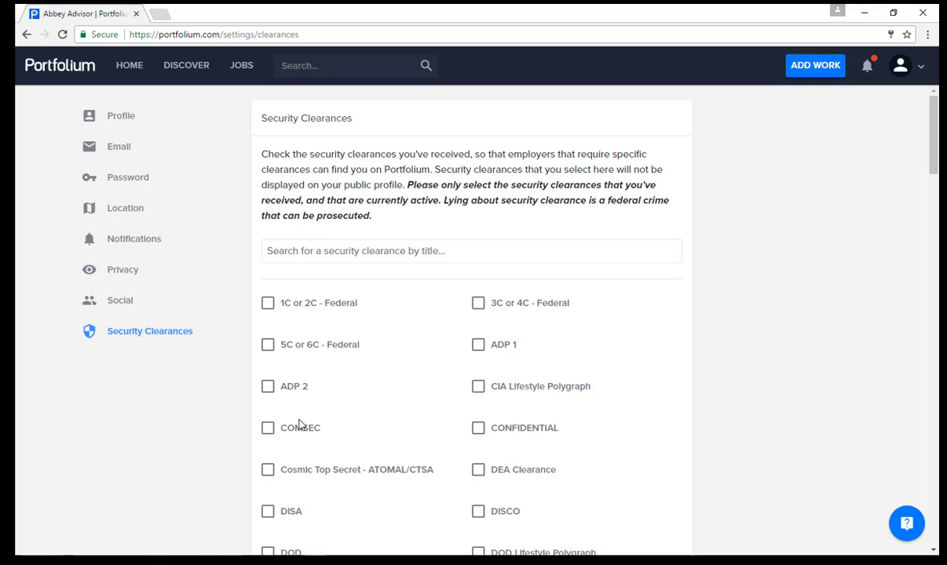
click(69, 72)
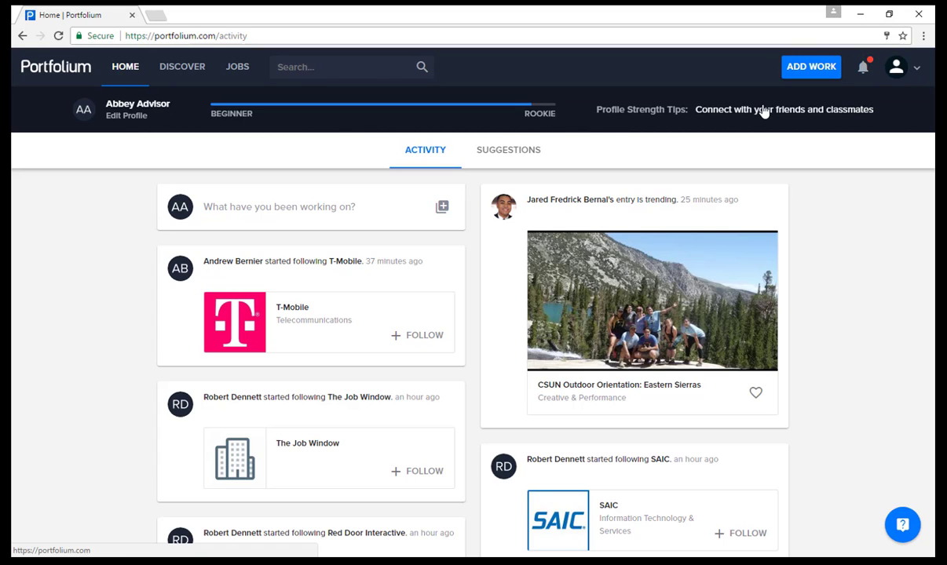
click(132, 119)
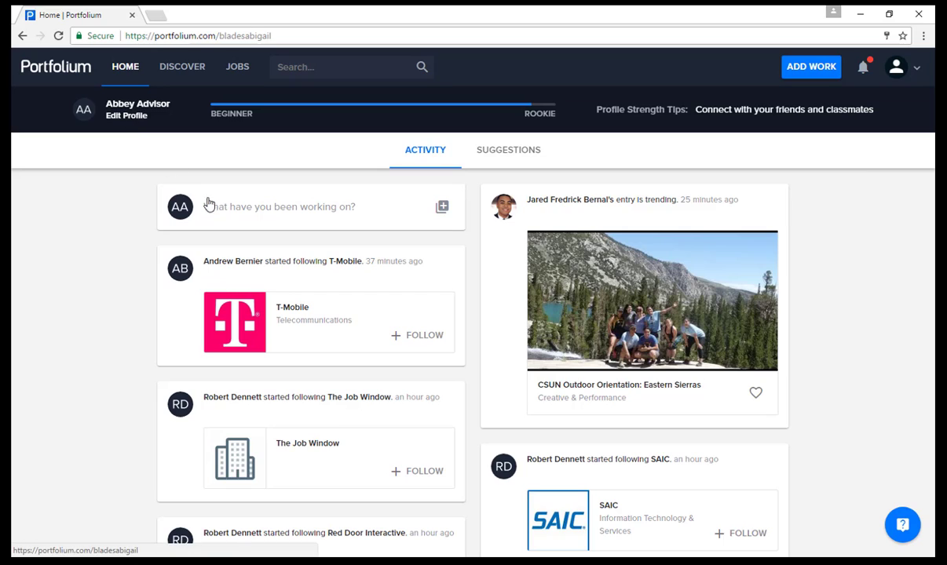
Step: Add work experience: American Sentinel University, Student Advisor, description 'As a student advisor...', and save
scroll(340, 217, down, 2)
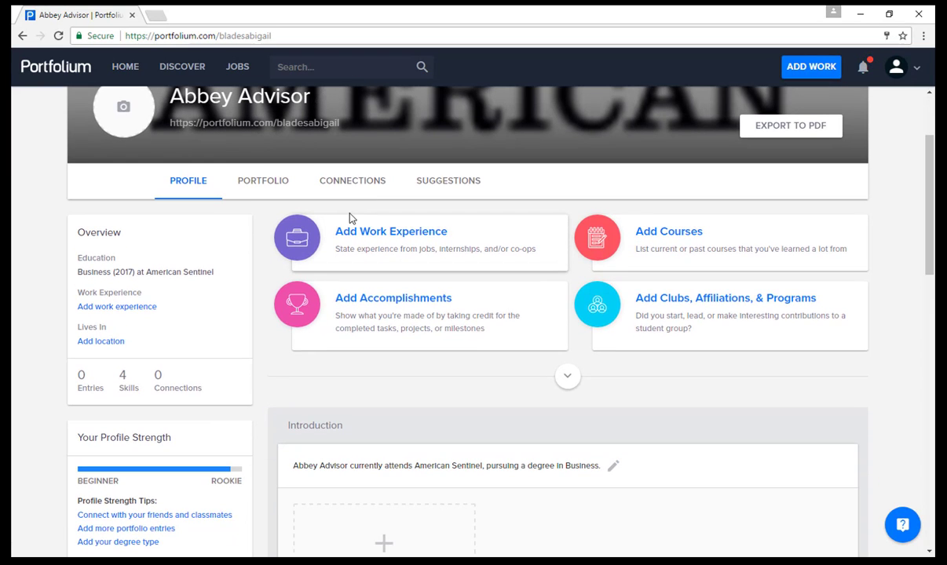
click(390, 240)
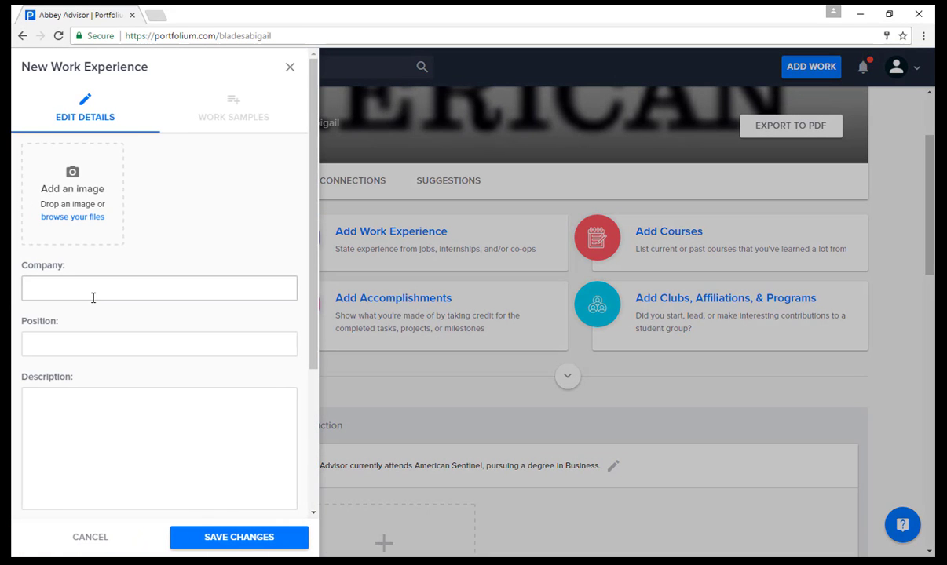
click(93, 297)
text(American Seni)
text(inel University)
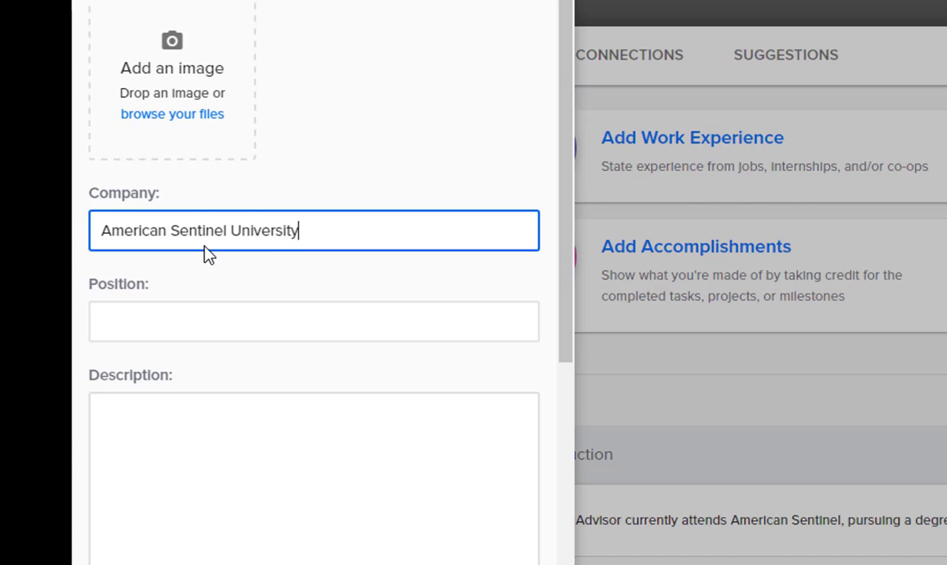
click(183, 315)
text(Student A)
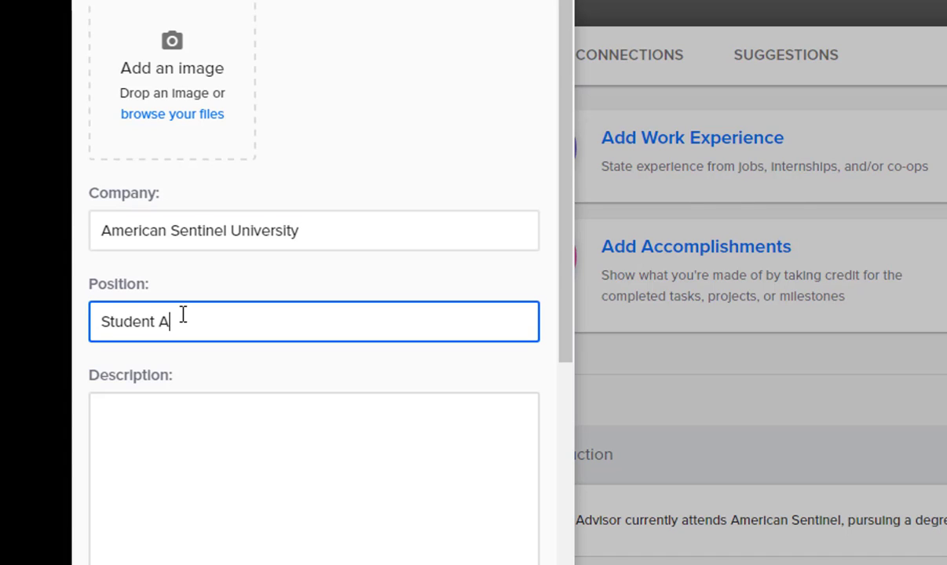
text(dvisor)
click(186, 443)
text(As a )
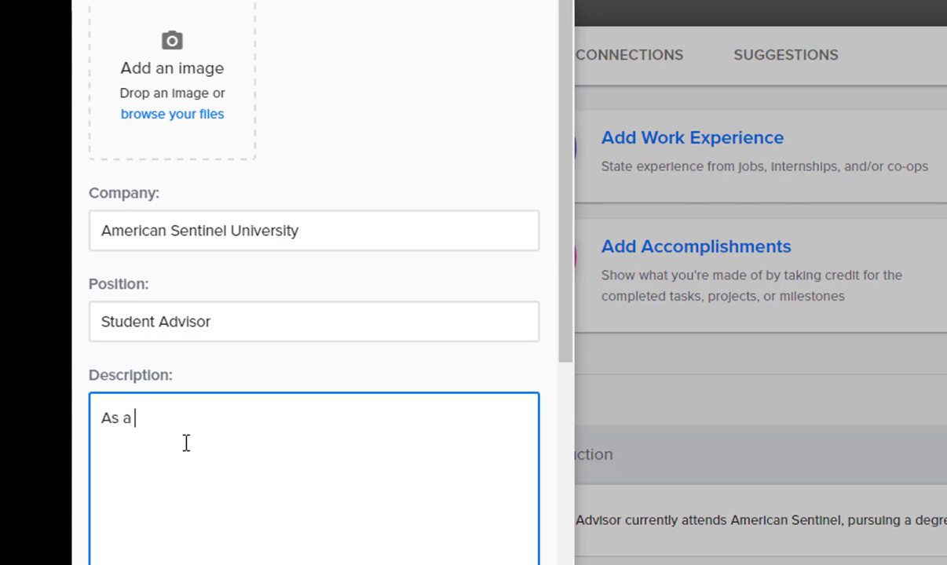
text(student advisor...)
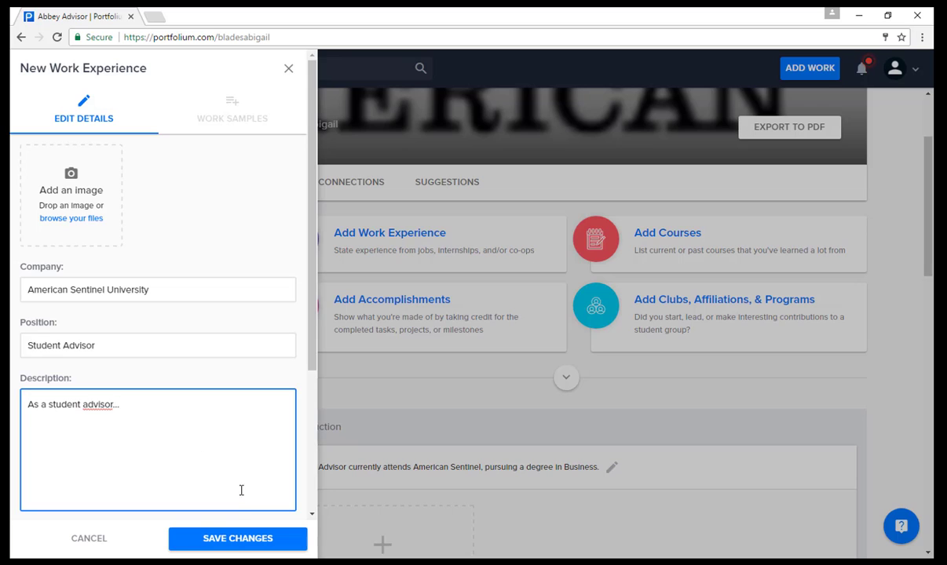
click(232, 539)
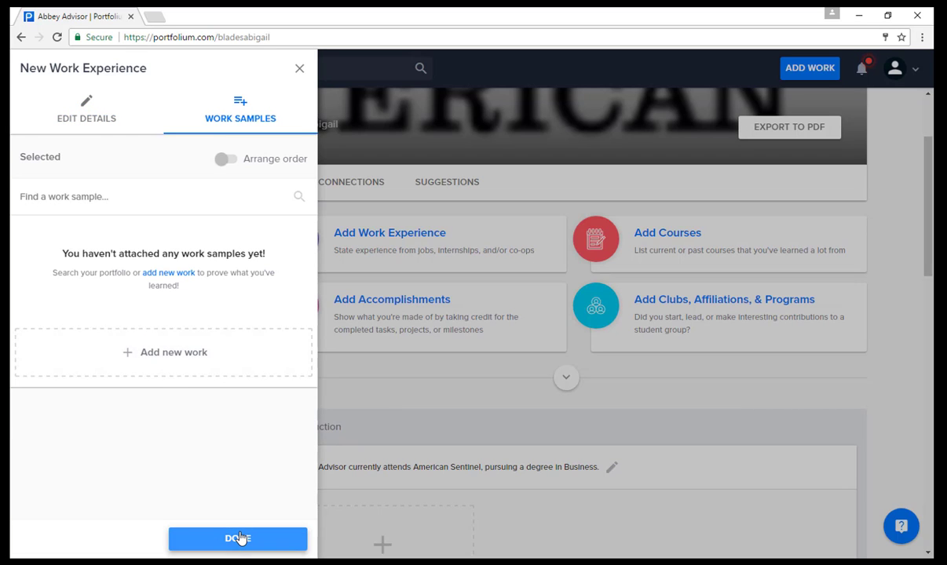
Step: Start adding a new work sample and open the computer's file browser
click(160, 353)
click(454, 444)
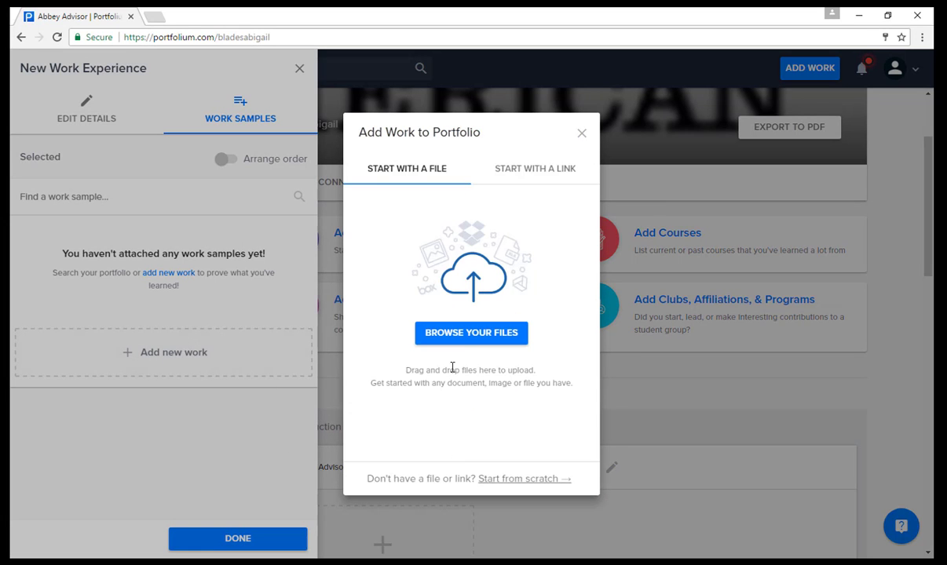
click(463, 332)
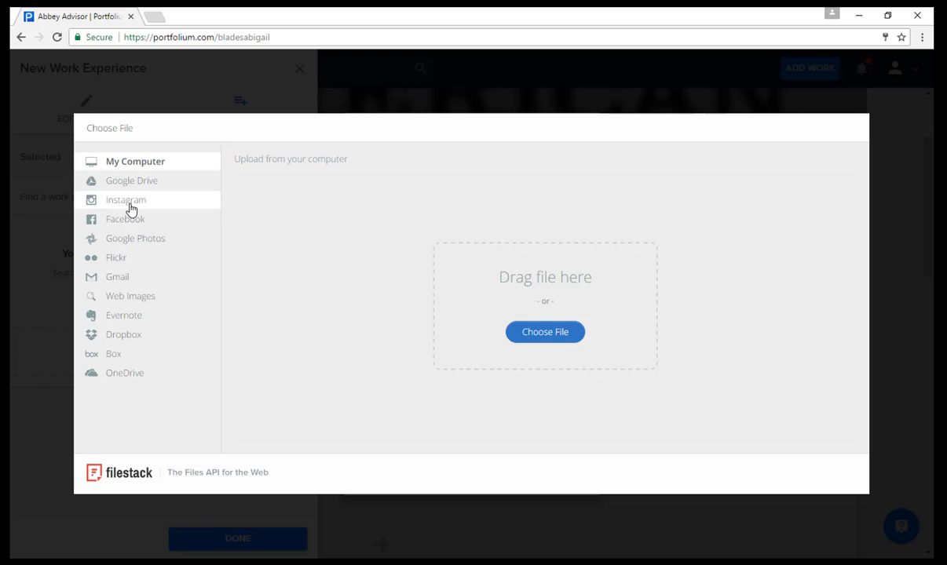
click(519, 339)
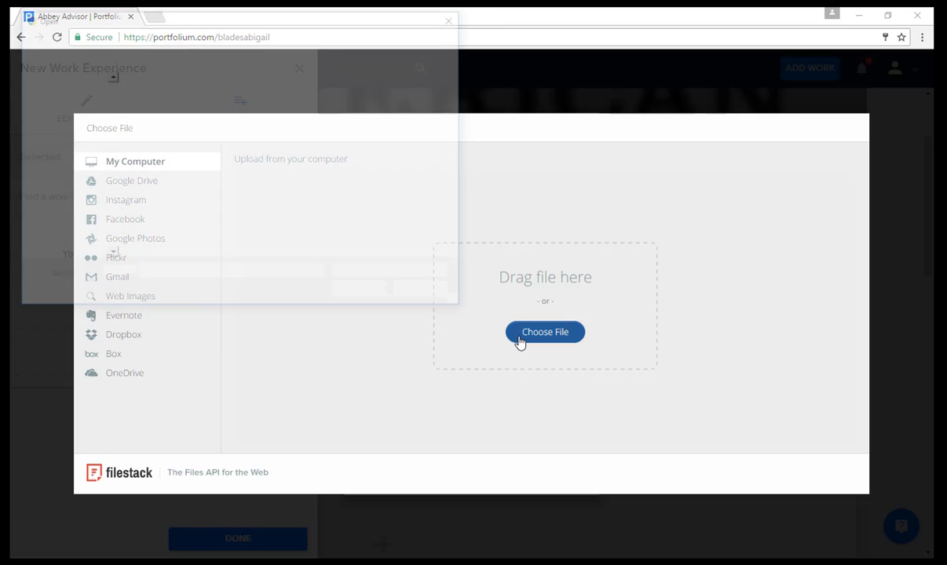
Step: Look through the Videos, Documents, Camtasia Studio and Pictures folders, then cancel without uploading a file
click(49, 175)
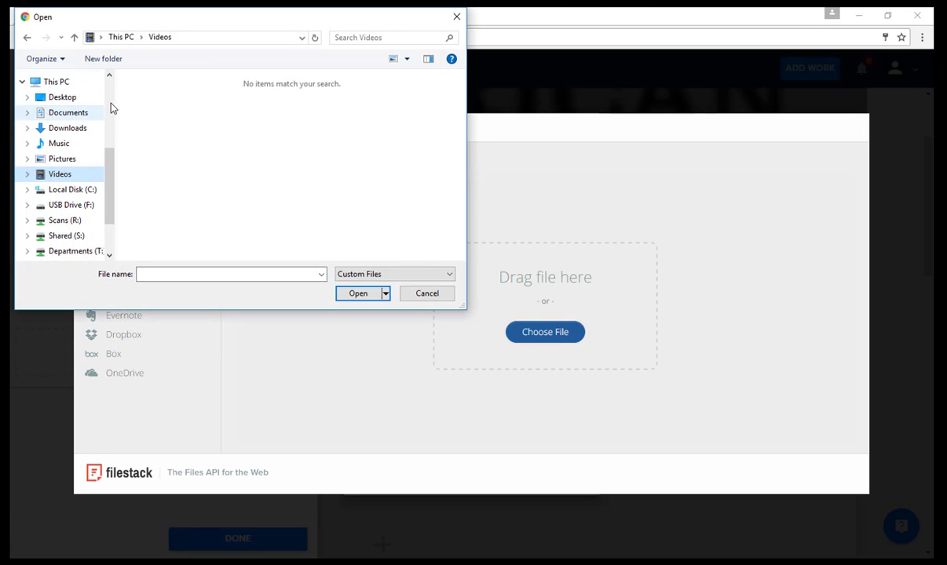
click(69, 112)
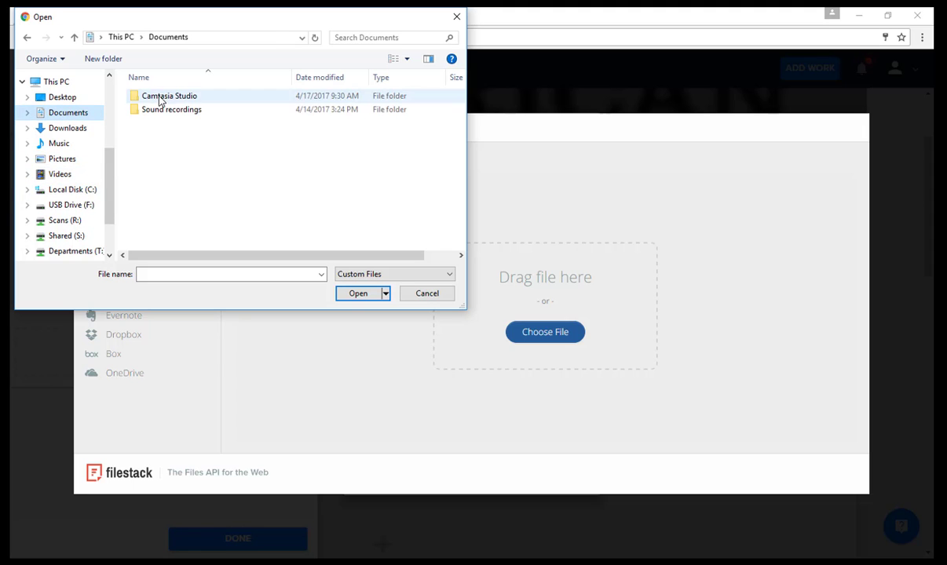
double_click(161, 98)
double_click(165, 110)
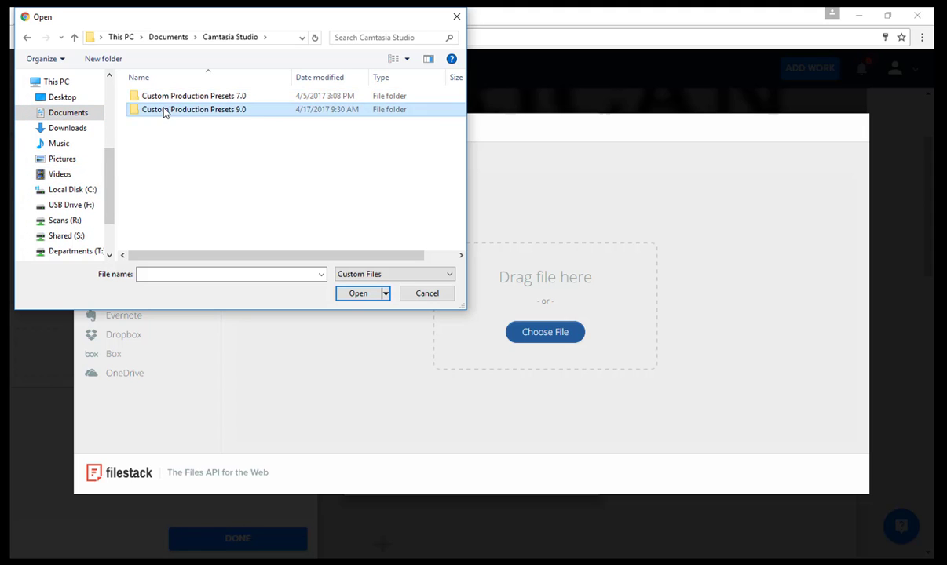
click(66, 115)
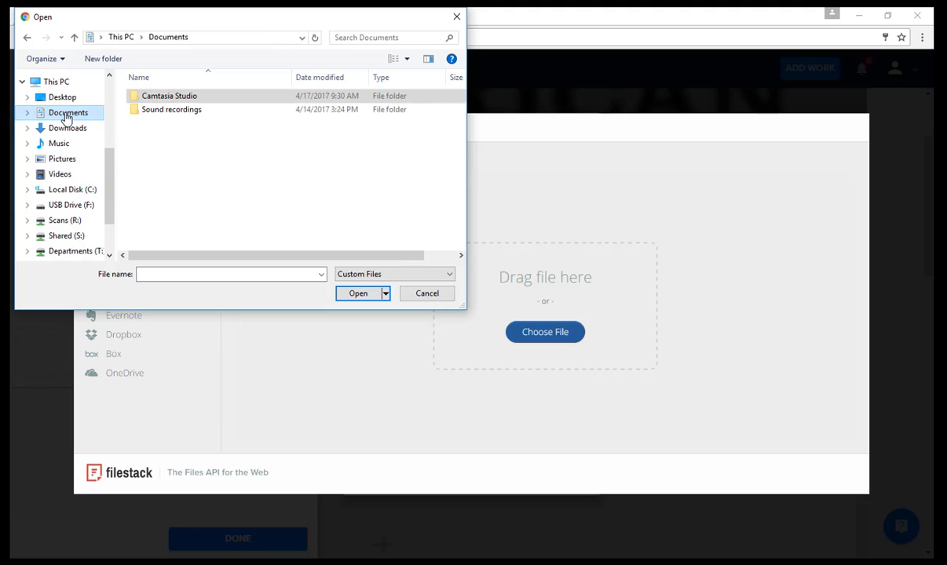
click(62, 158)
click(455, 17)
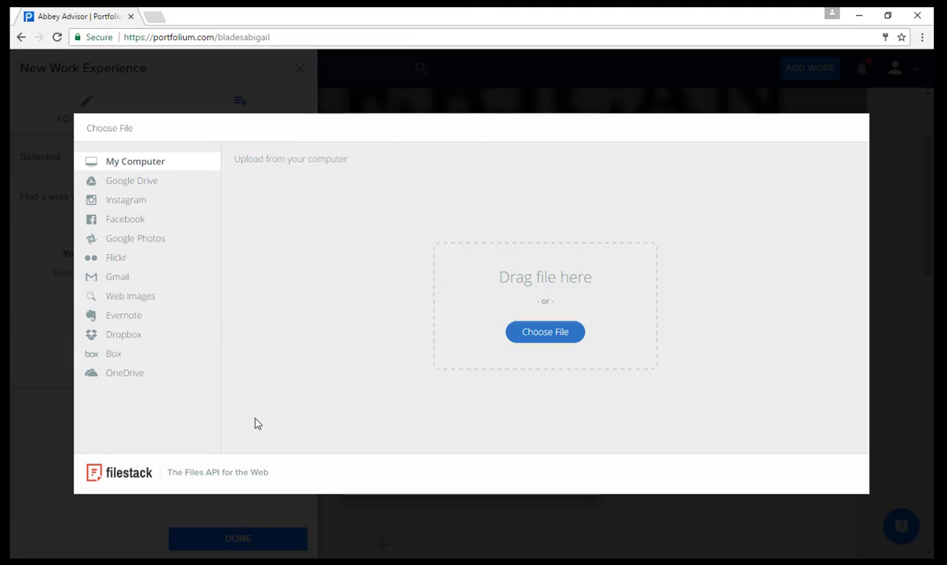
click(892, 211)
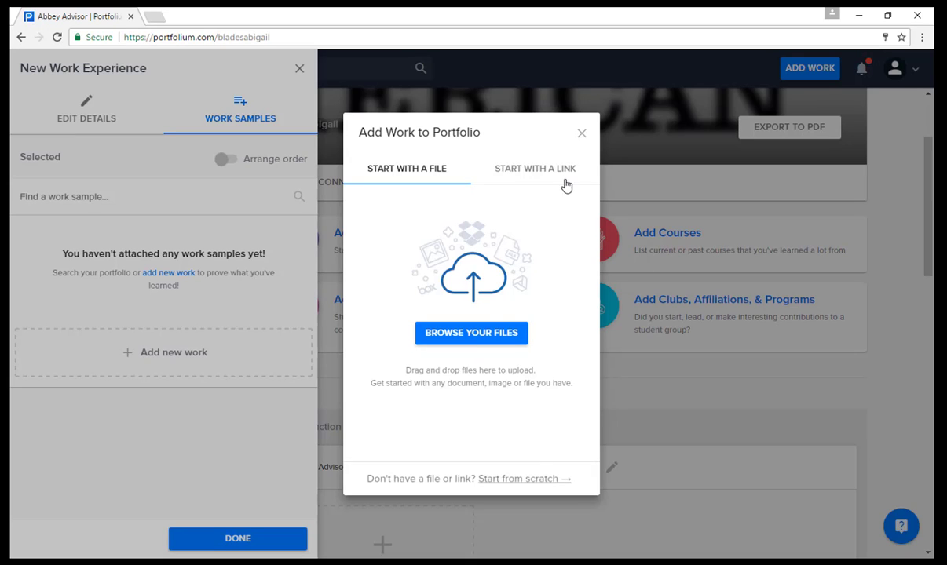
click(539, 171)
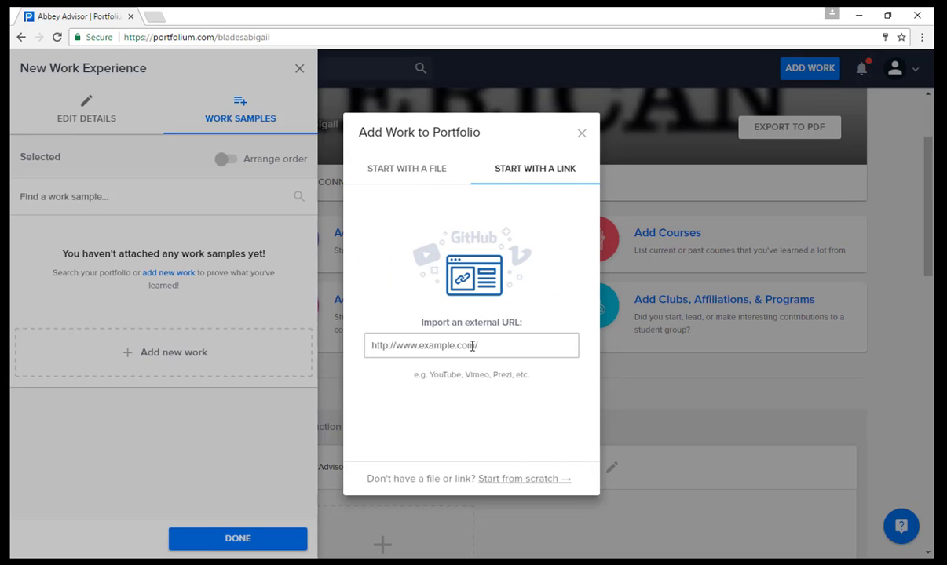
Step: Paste the work's URL and add the description 'How to fill out the PE Request Form.'
click(455, 346)
text(https://www.youtube.com/watch?v=3oRc_L0jQIA&t=72s)
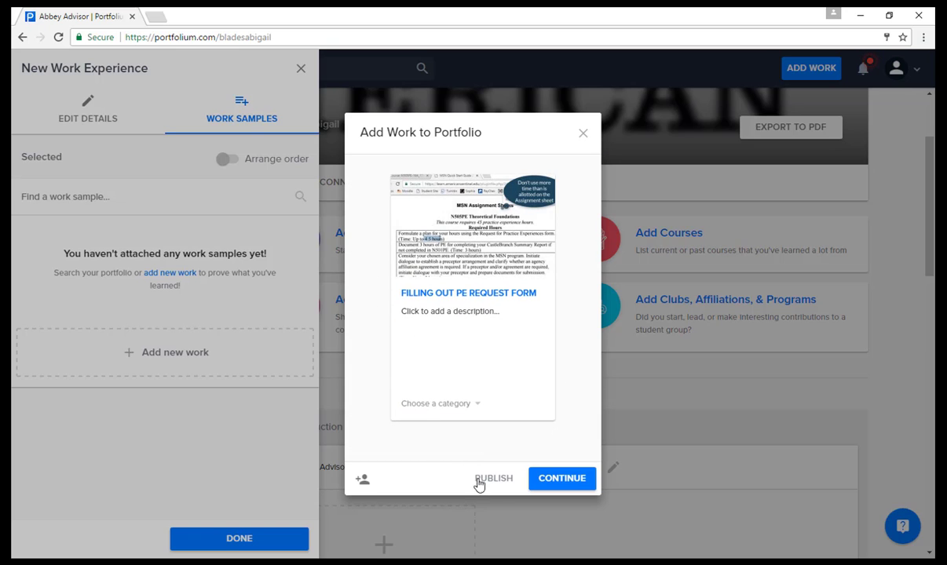
click(563, 480)
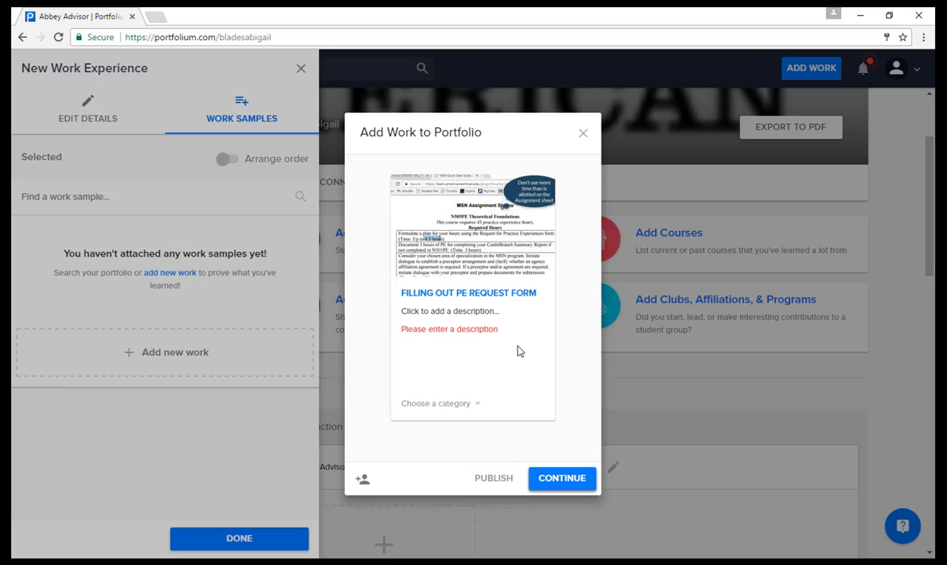
click(449, 313)
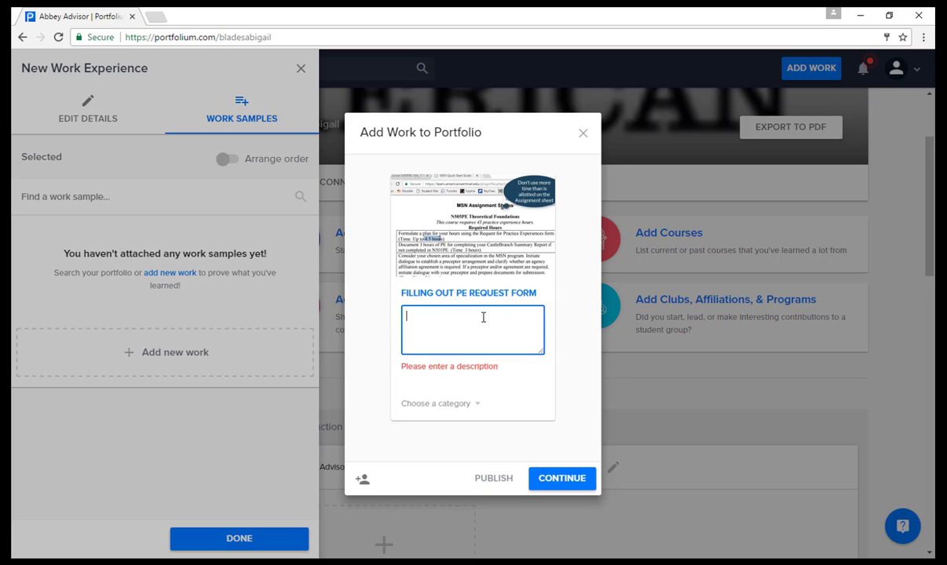
text(How to fill out the PE Request Form.)
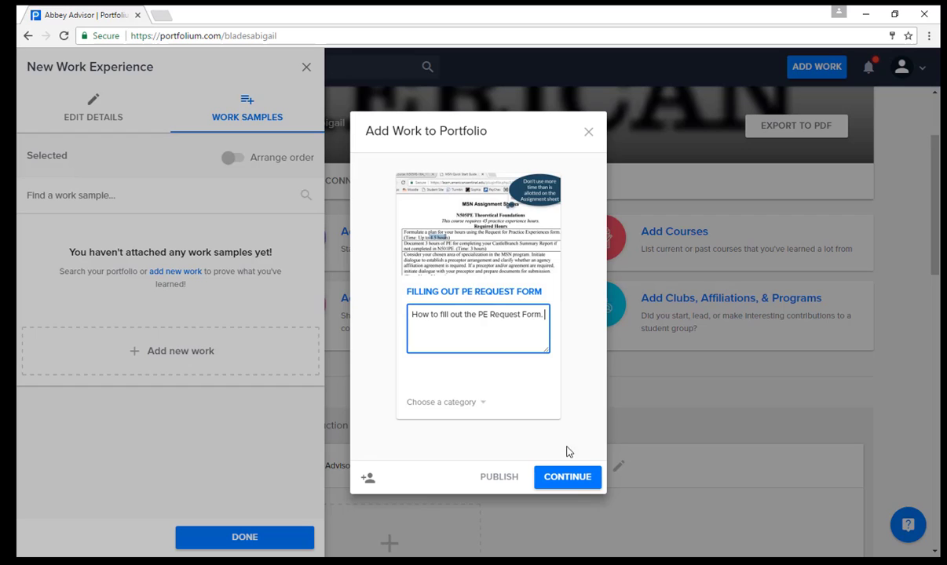
click(570, 479)
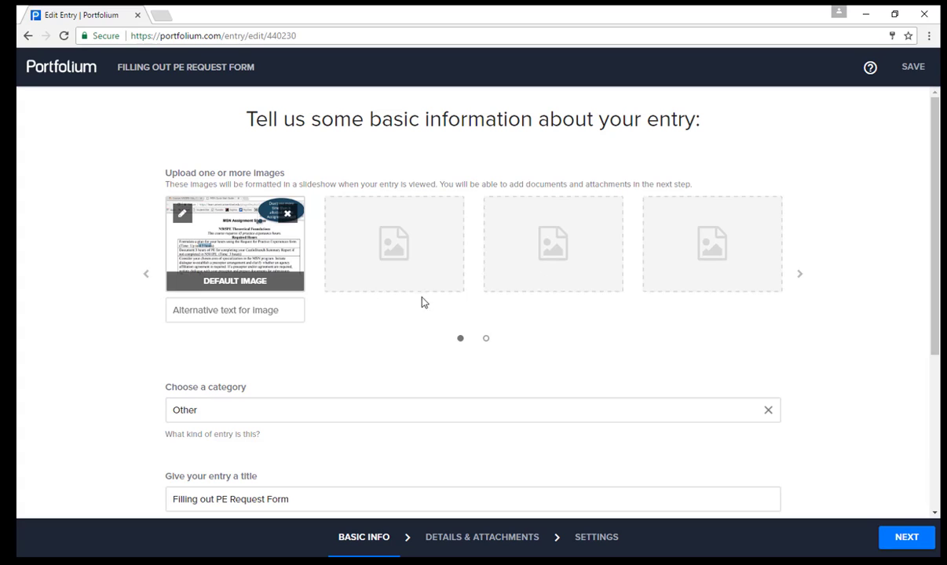
Step: Advance past Basic Info and Details & Attachments, then save the entry with Only my connections privacy
key(Return)
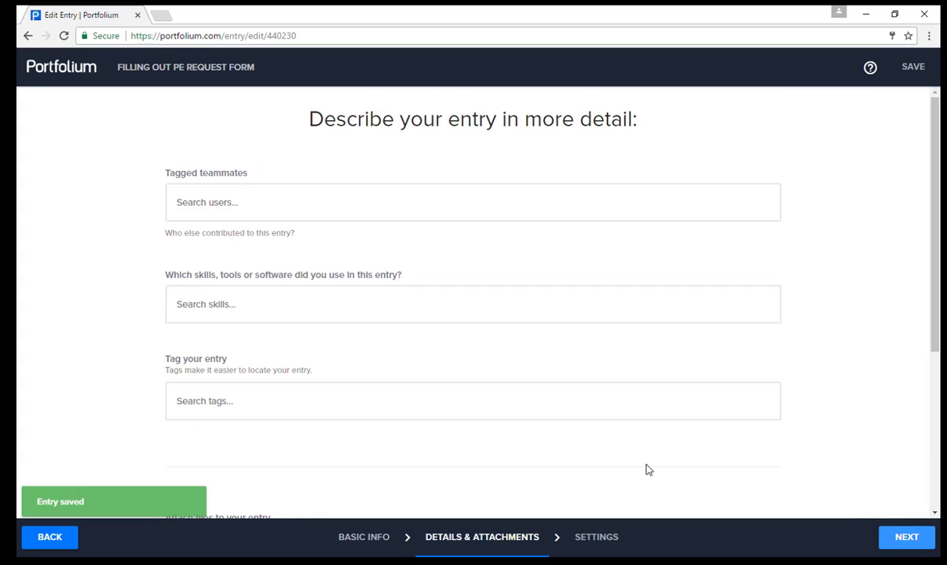
click(886, 538)
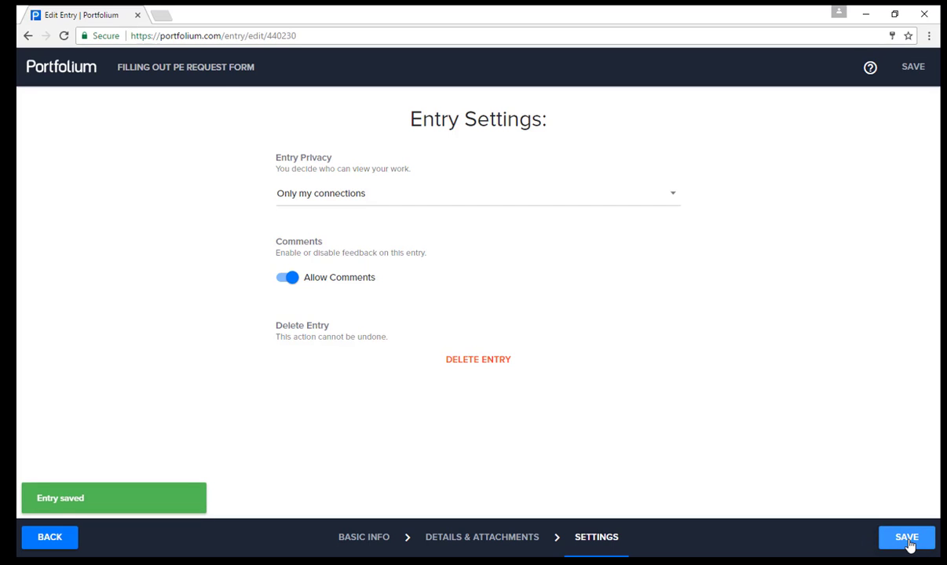
click(61, 71)
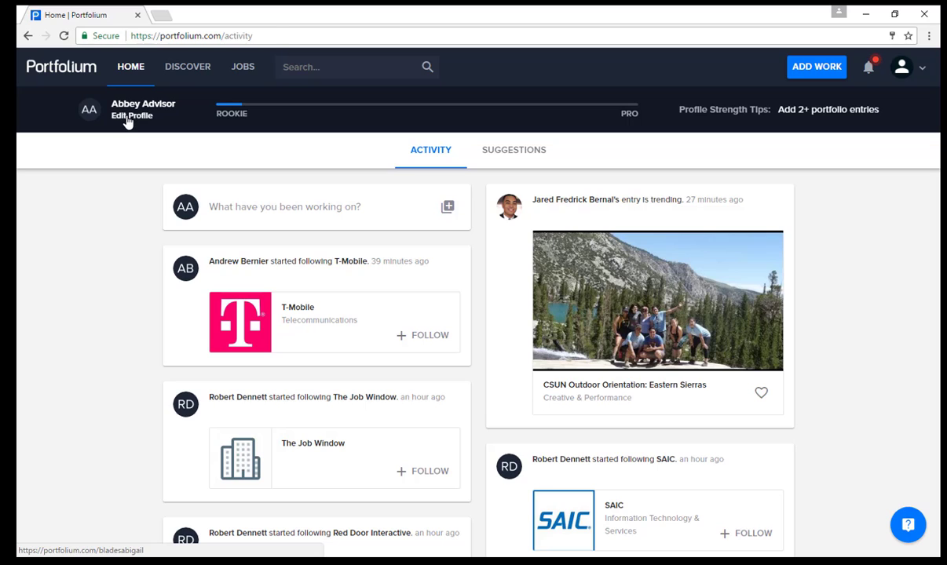
click(128, 118)
Step: Scroll the profile and expand Show more to reach the Portfolio tab with the new entry
scroll(384, 295, down, 1)
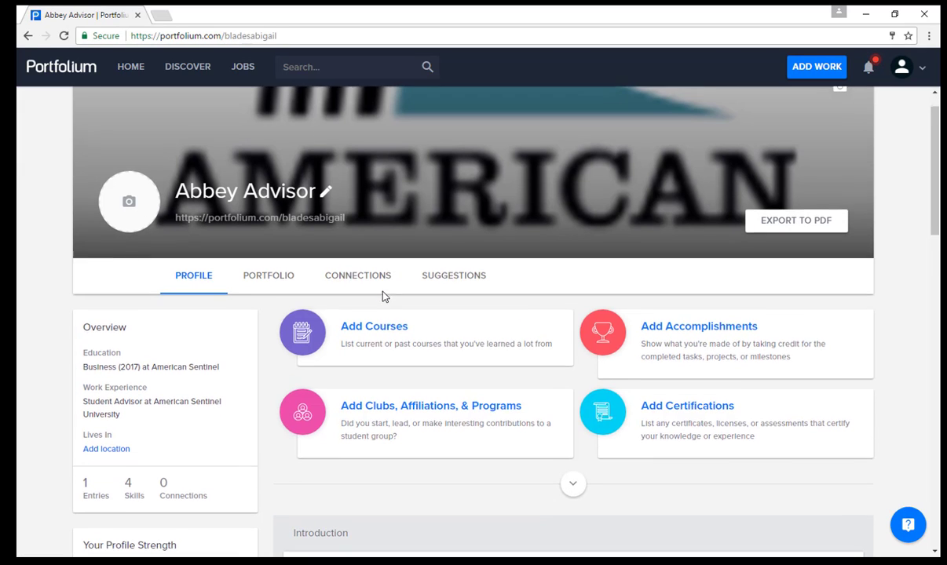
scroll(383, 295, down, 1)
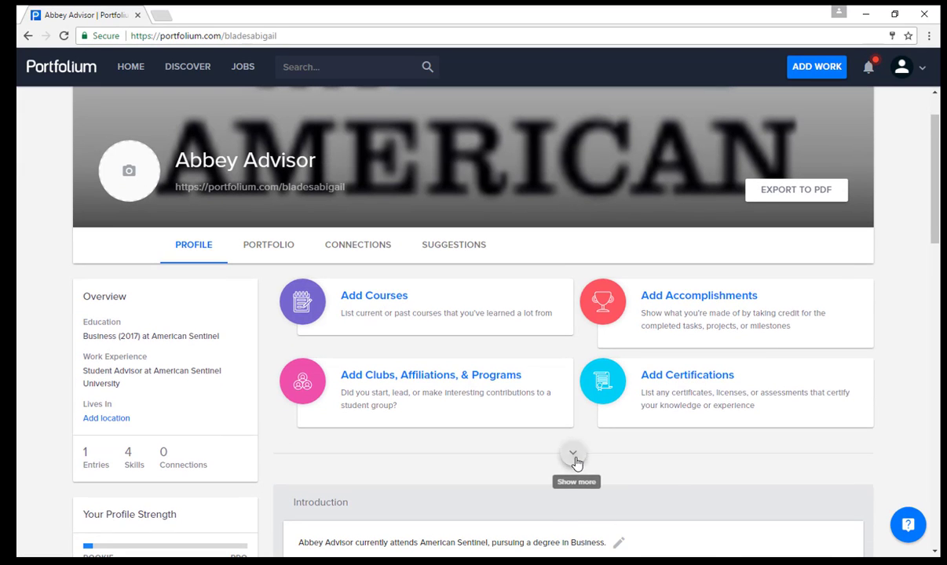
click(572, 453)
scroll(510, 353, down, 2)
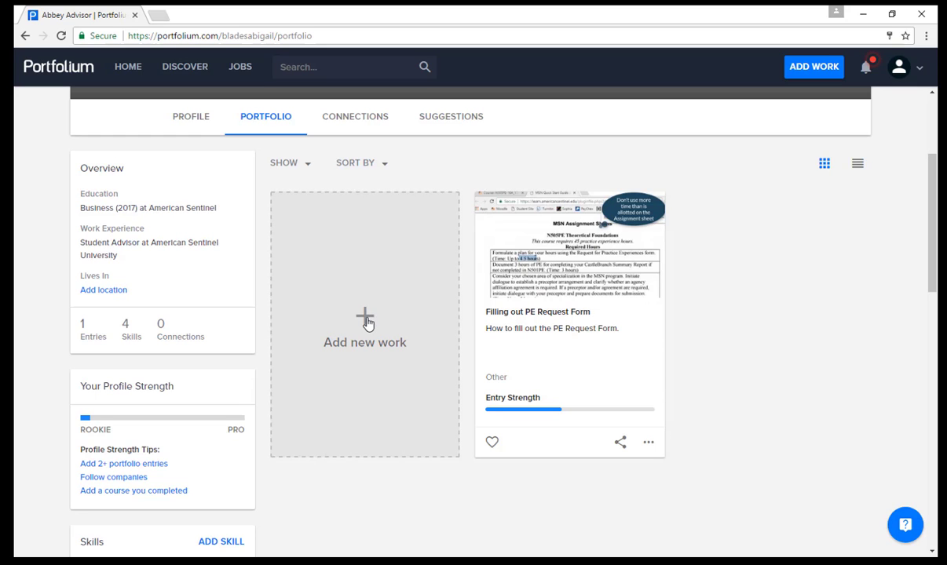
Step: Dismiss the add-work dialog and view the empty Connections tab
click(368, 324)
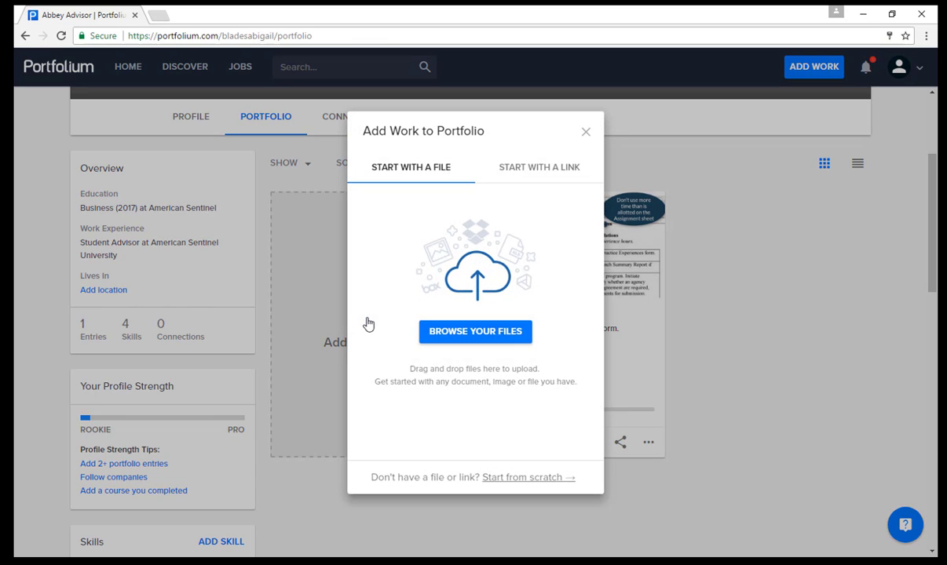
click(586, 133)
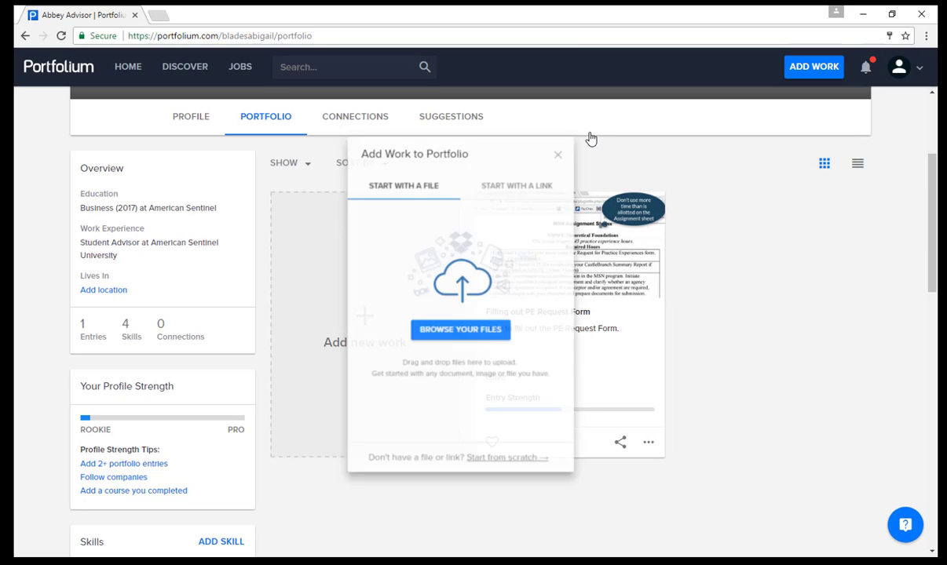
click(364, 121)
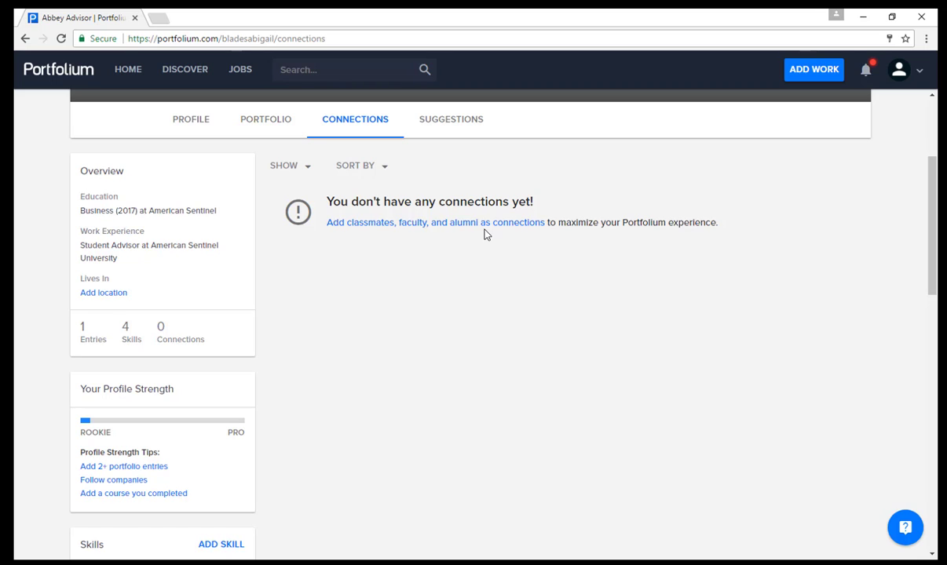
Step: Browse the suggested companies and people, then go back to the own profile page
click(365, 231)
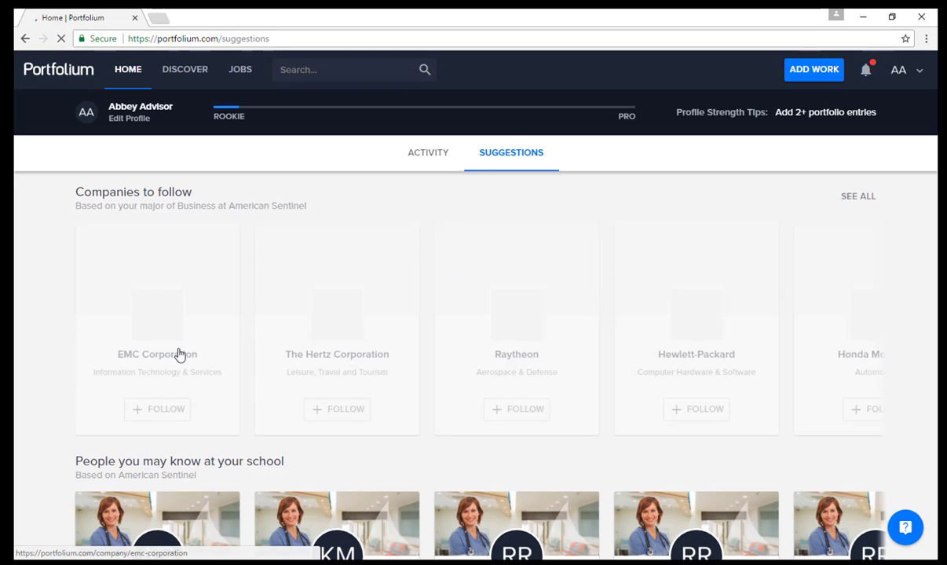
scroll(337, 326, down, 3)
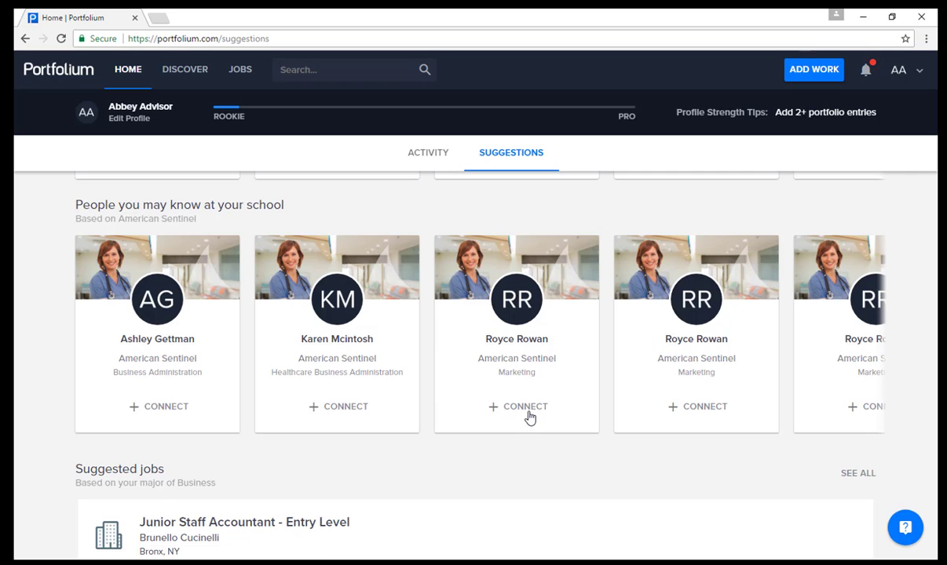
scroll(500, 373, up, 3)
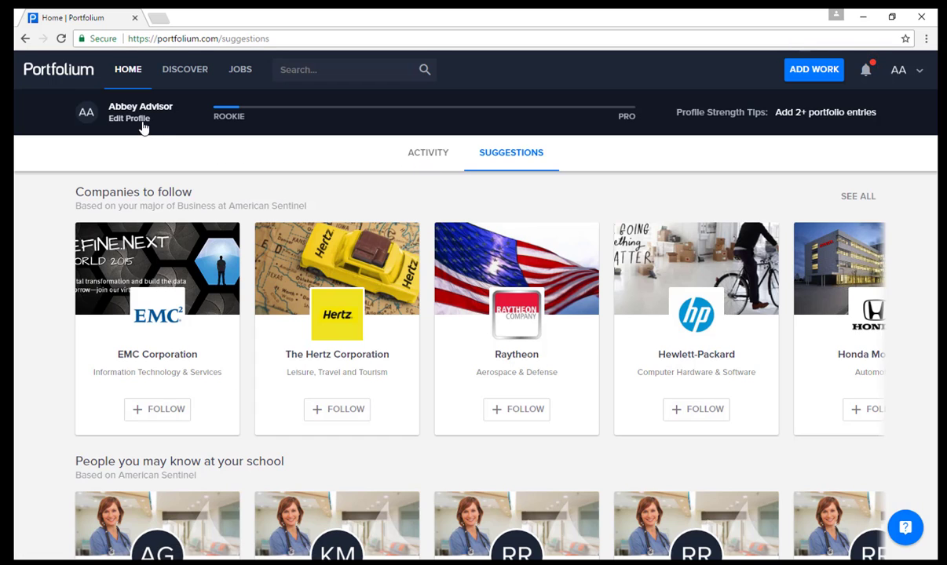
click(316, 167)
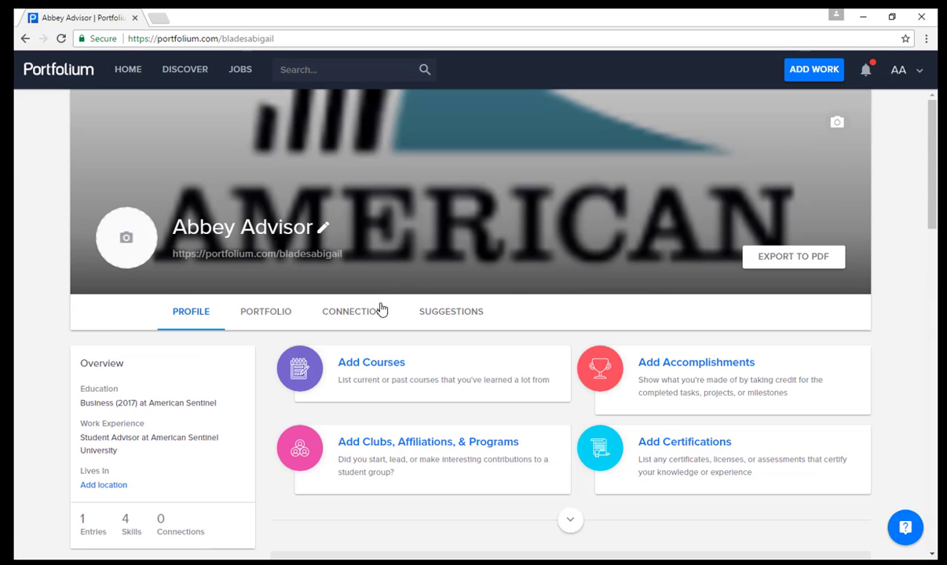
Step: View the Portfolio tab, scroll through Skills, Resume and Classmates, then open the help chat
click(273, 321)
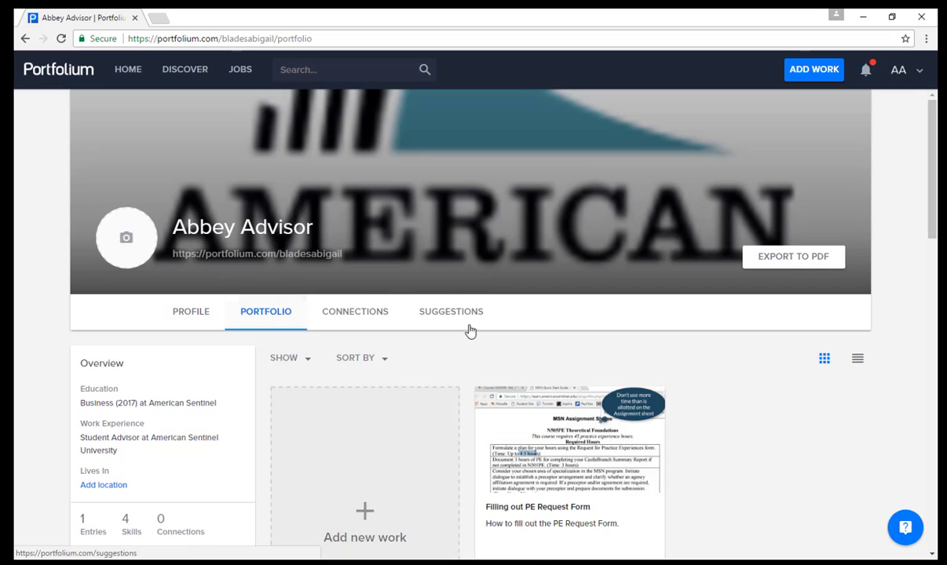
scroll(469, 329, down, 4)
scroll(122, 335, down, 4)
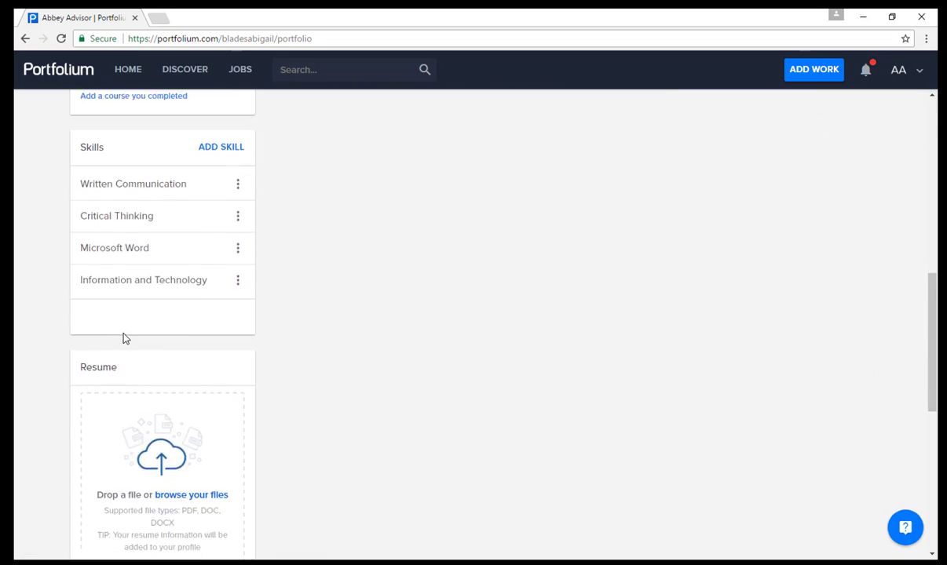
scroll(198, 230, up, 2)
scroll(179, 274, down, 3)
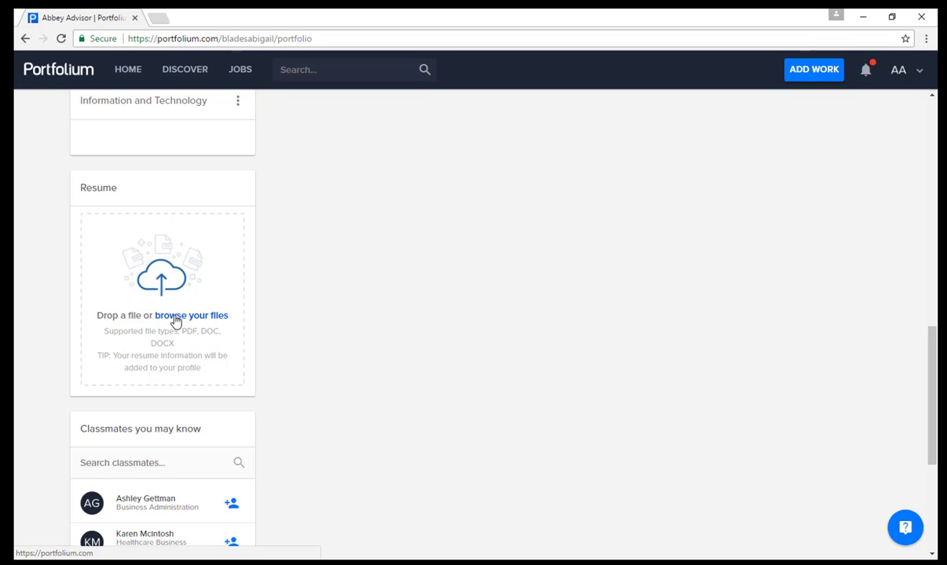
scroll(176, 322, down, 2)
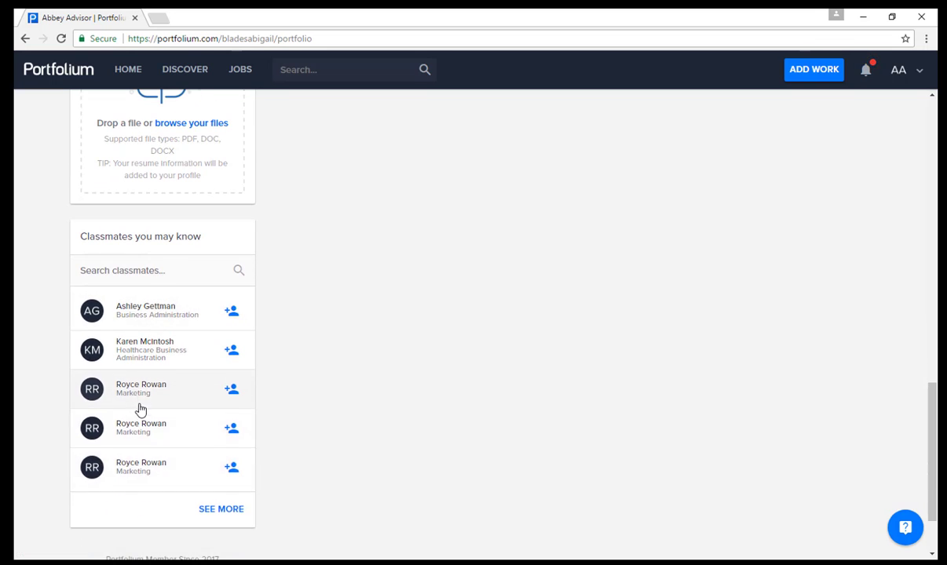
scroll(140, 409, up, 12)
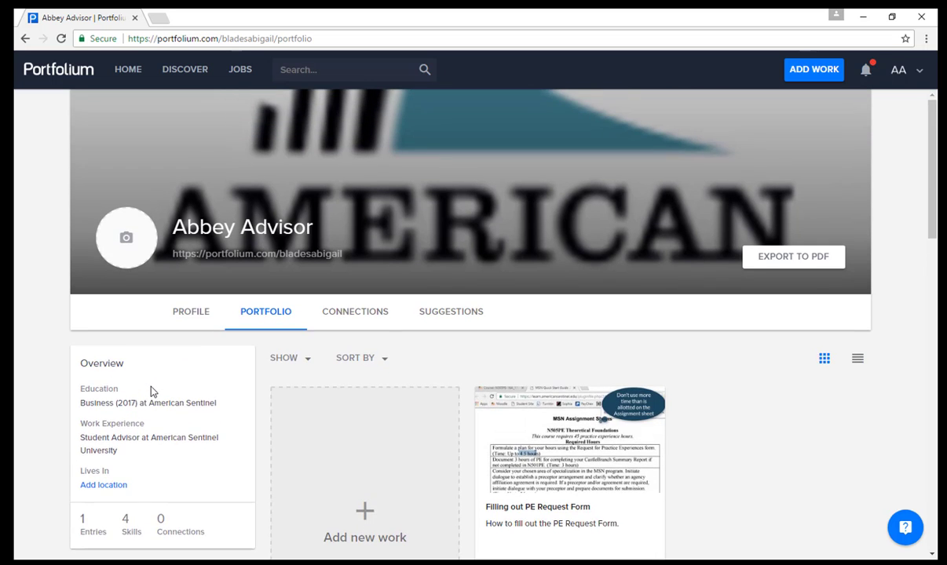
scroll(152, 390, down, 1)
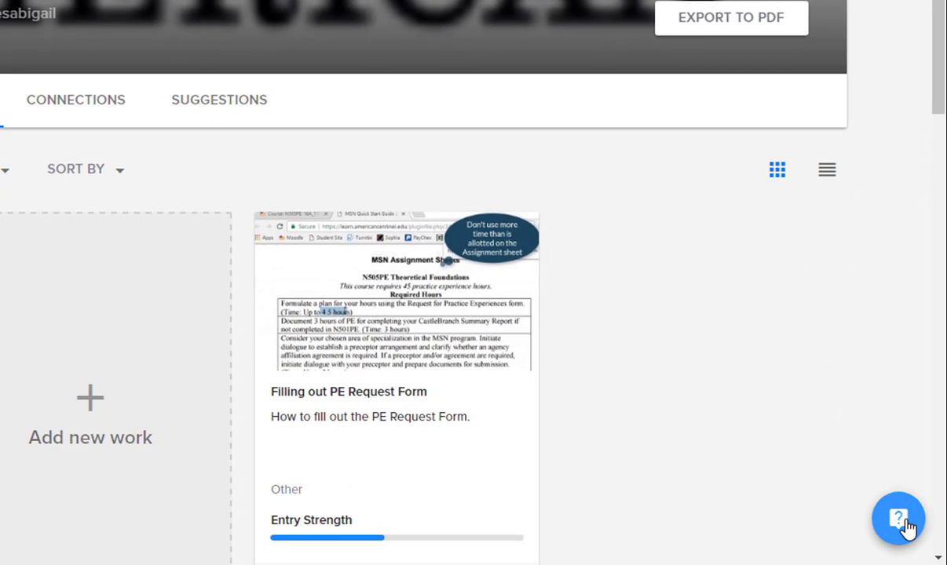
click(905, 525)
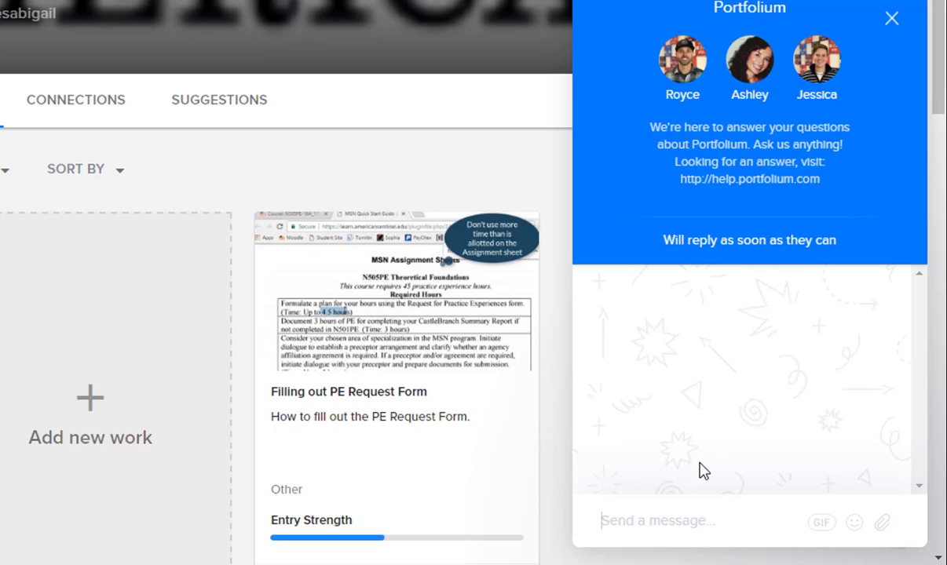
Step: Draft 'I need help!!!' in the support chat, close it unsent, and show the account options
text(I need help!!!)
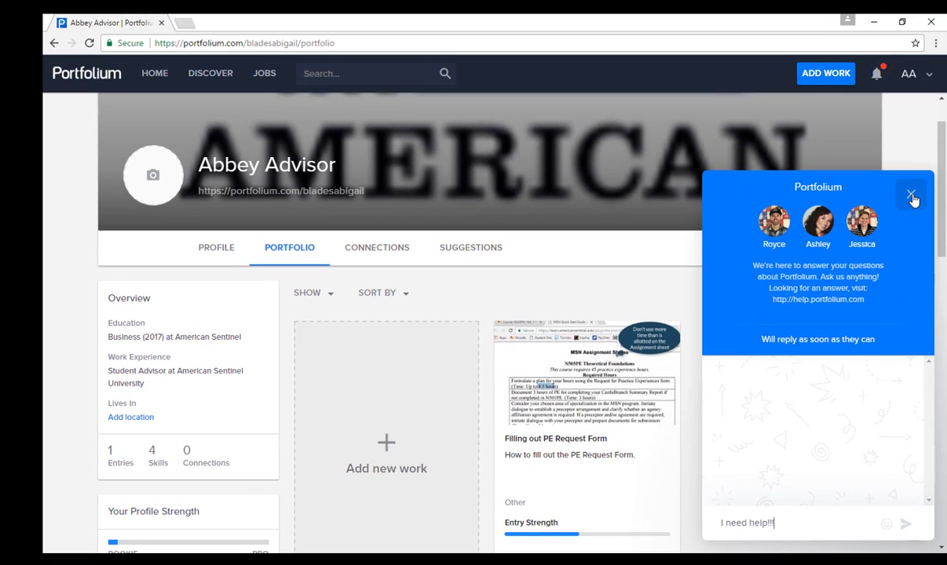
click(910, 195)
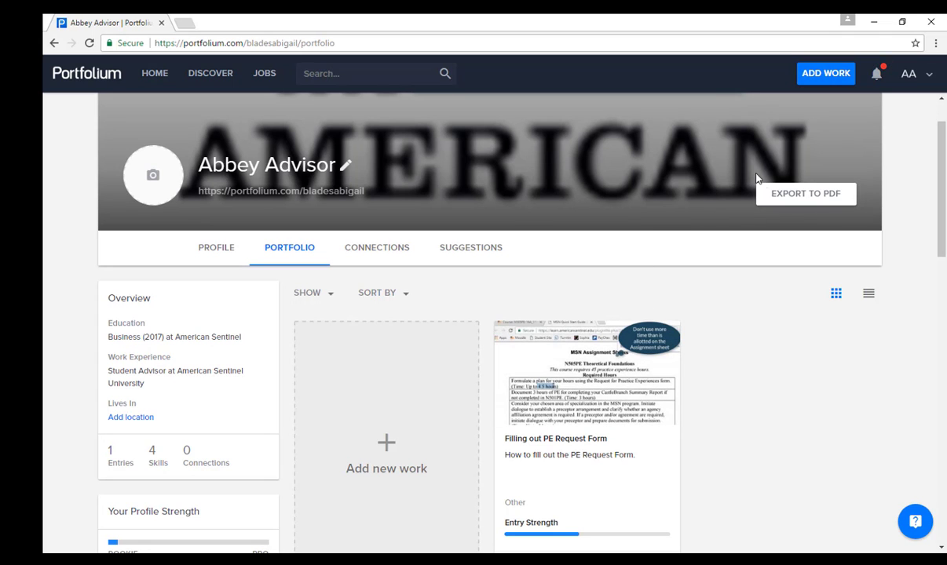
click(931, 77)
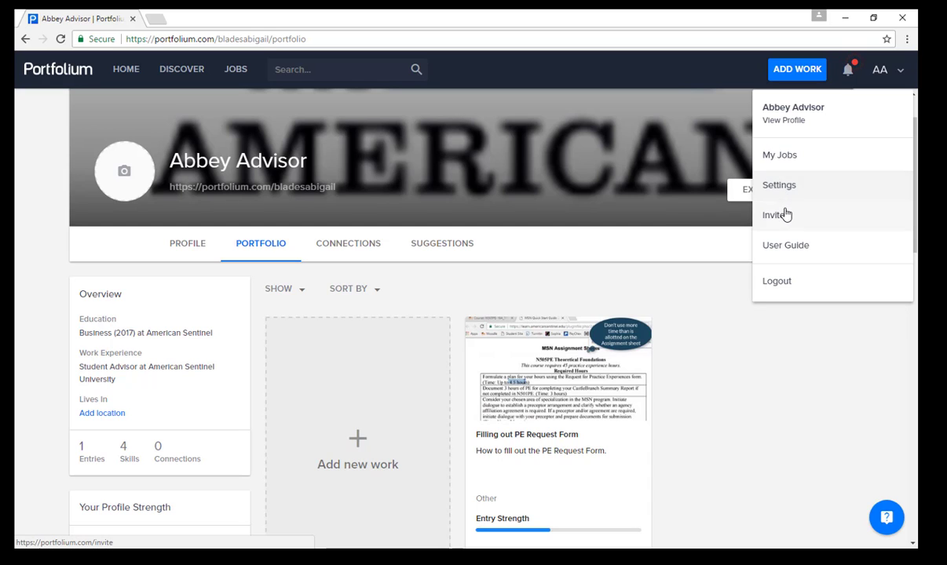
Step: Open the User Guide, showing the Portfolium Help Center in a new tab
click(788, 246)
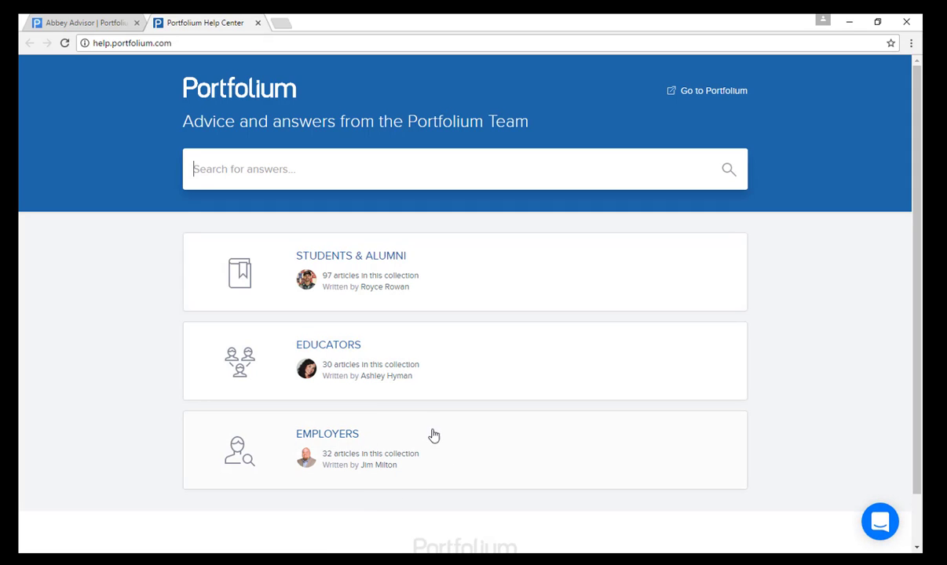
Step: Read the Students & Alumni 'Getting Started in 3 Steps' article, then return to the profile tab
click(351, 260)
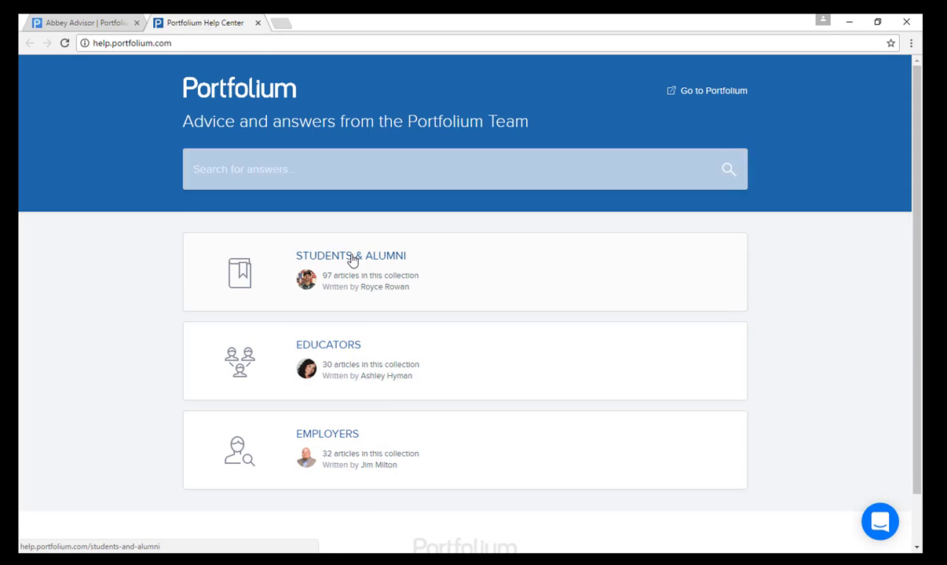
scroll(490, 359, down, 3)
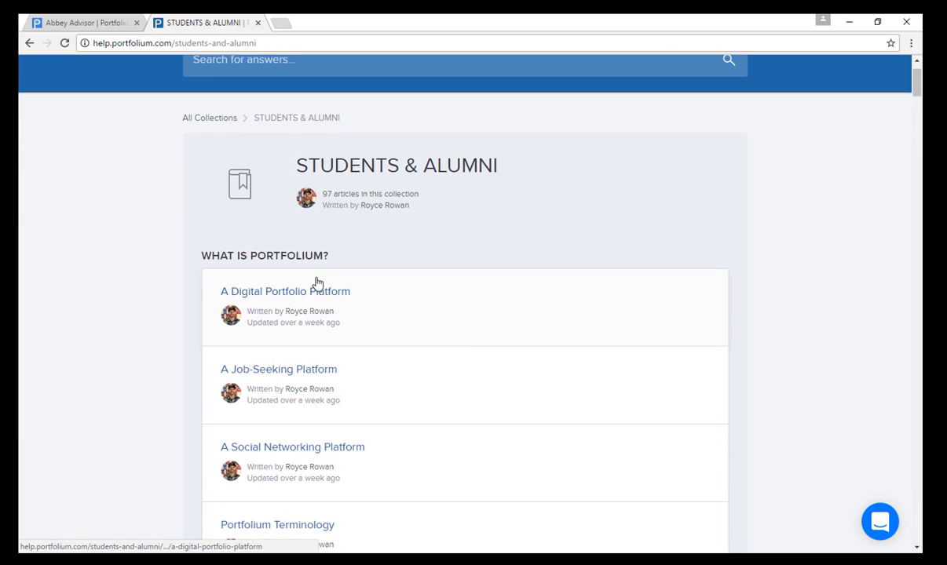
scroll(274, 440, down, 2)
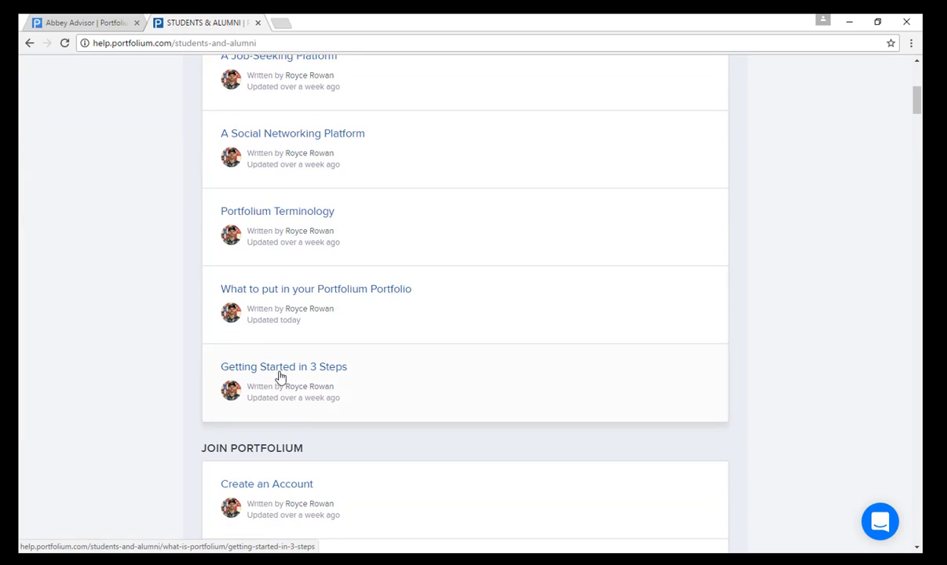
scroll(291, 350, down, 2)
scroll(291, 352, down, 1)
scroll(298, 345, up, 2)
click(513, 323)
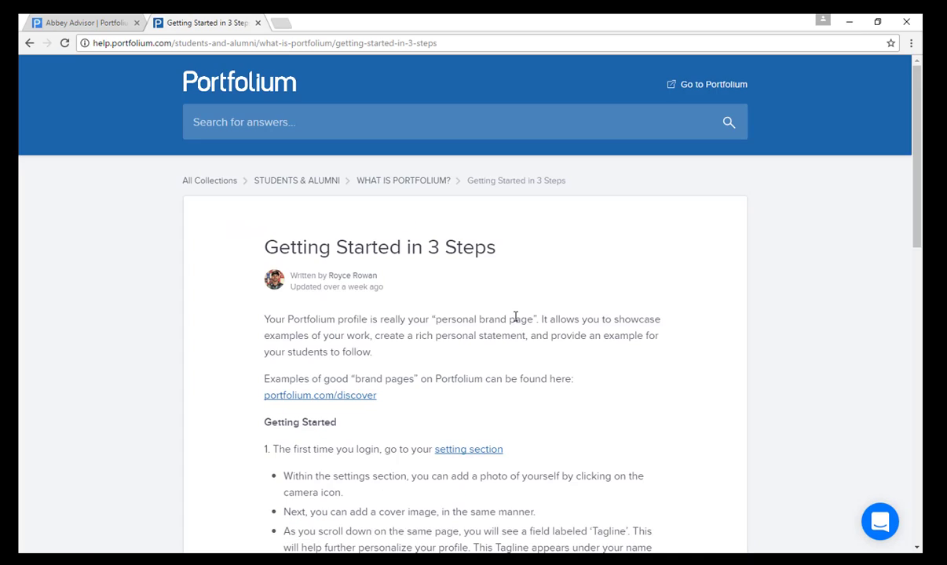
scroll(515, 317, down, 10)
scroll(515, 322, up, 10)
click(90, 29)
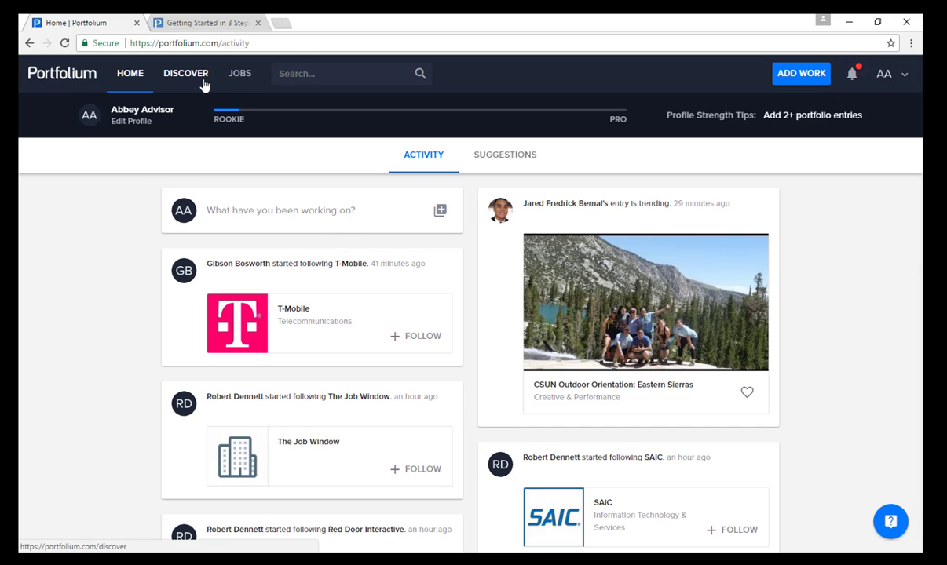
Step: Go to DISCOVER and scroll past Engineering and Business categories down to Expert picks
click(186, 73)
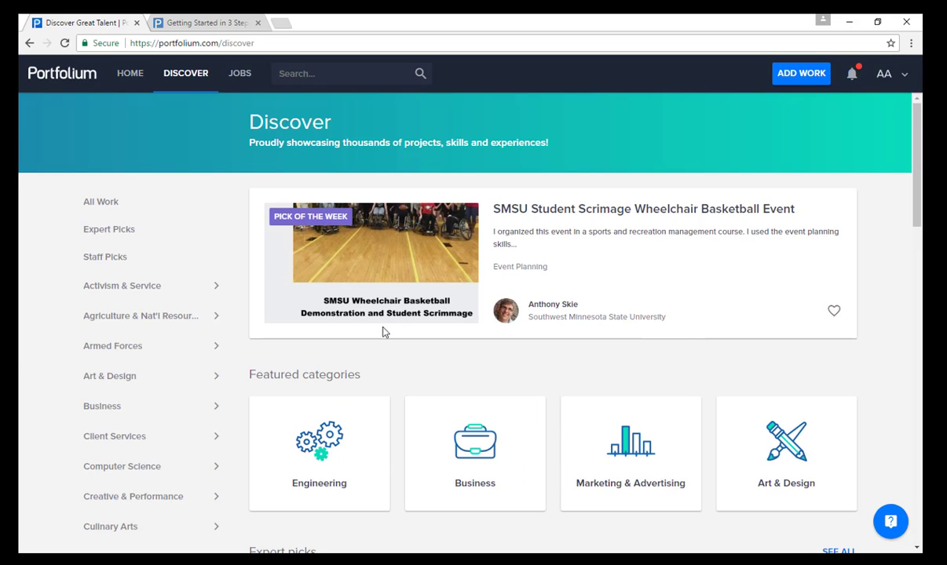
scroll(271, 256, down, 2)
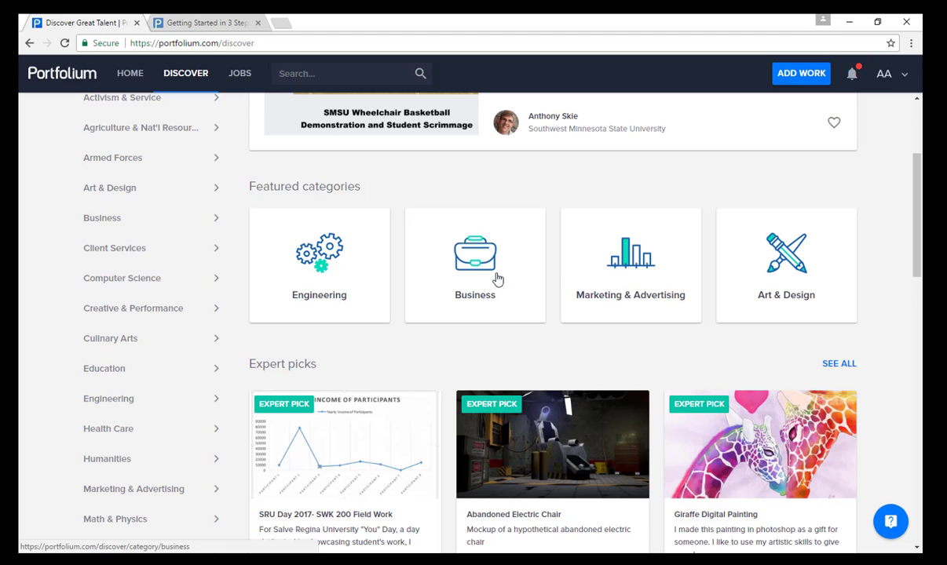
scroll(699, 288, down, 2)
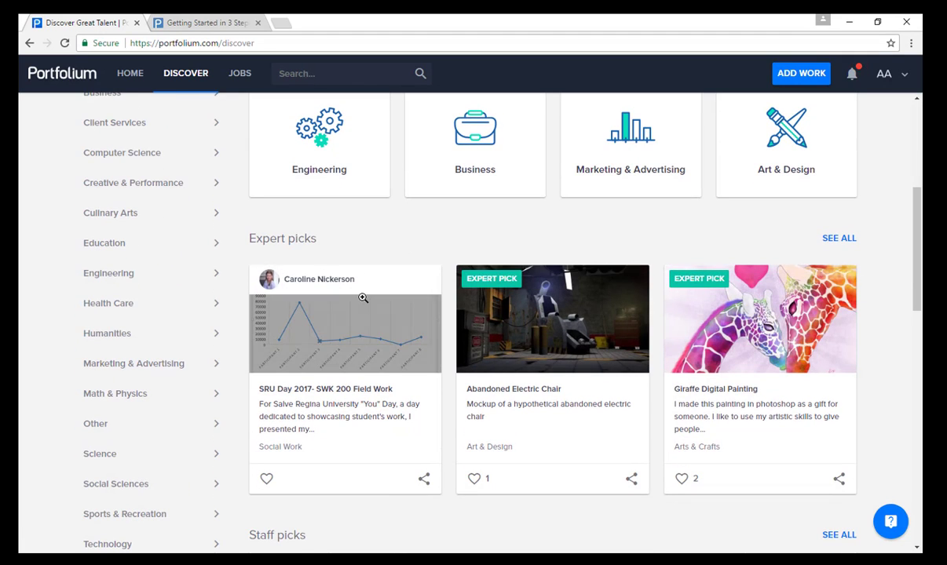